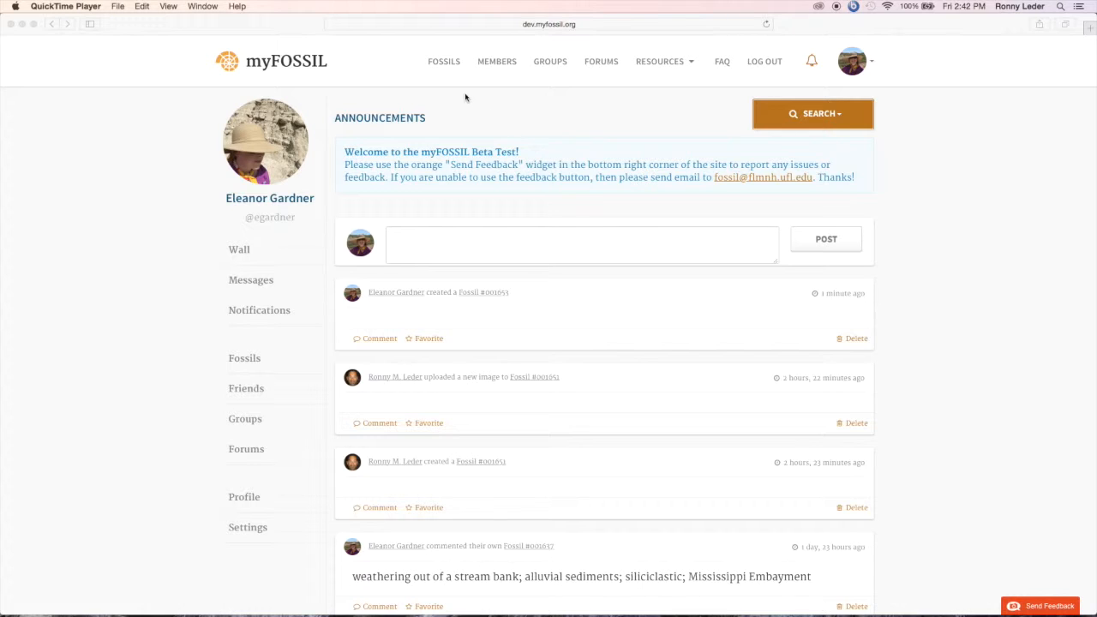
Step: Go to the site's fossil listing and create a new fossil record
left_click(446, 75)
left_click(446, 62)
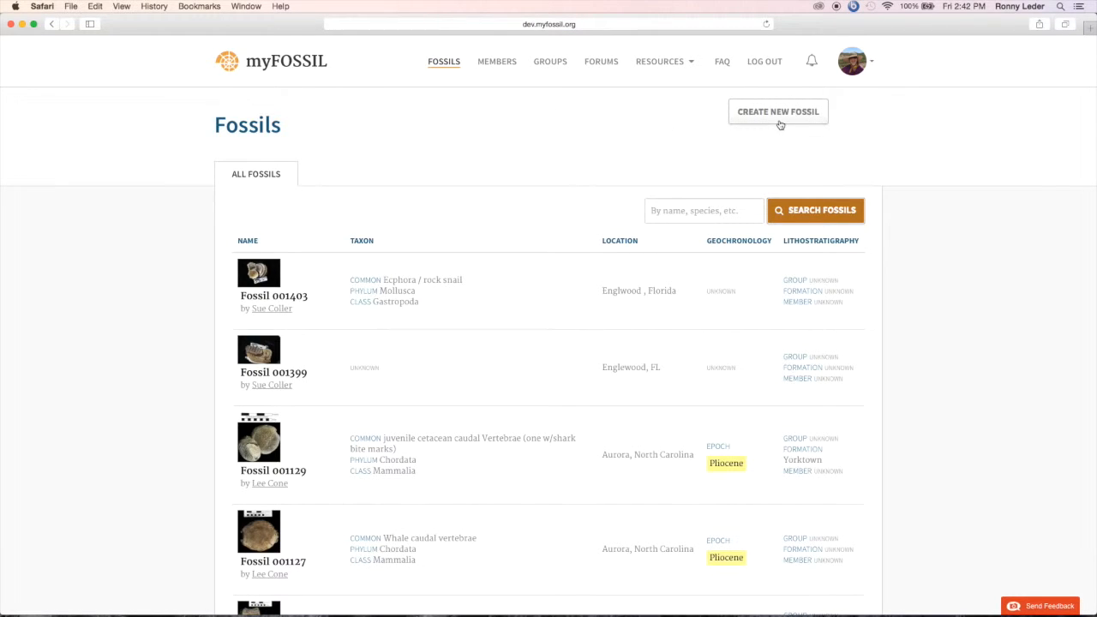
left_click(778, 122)
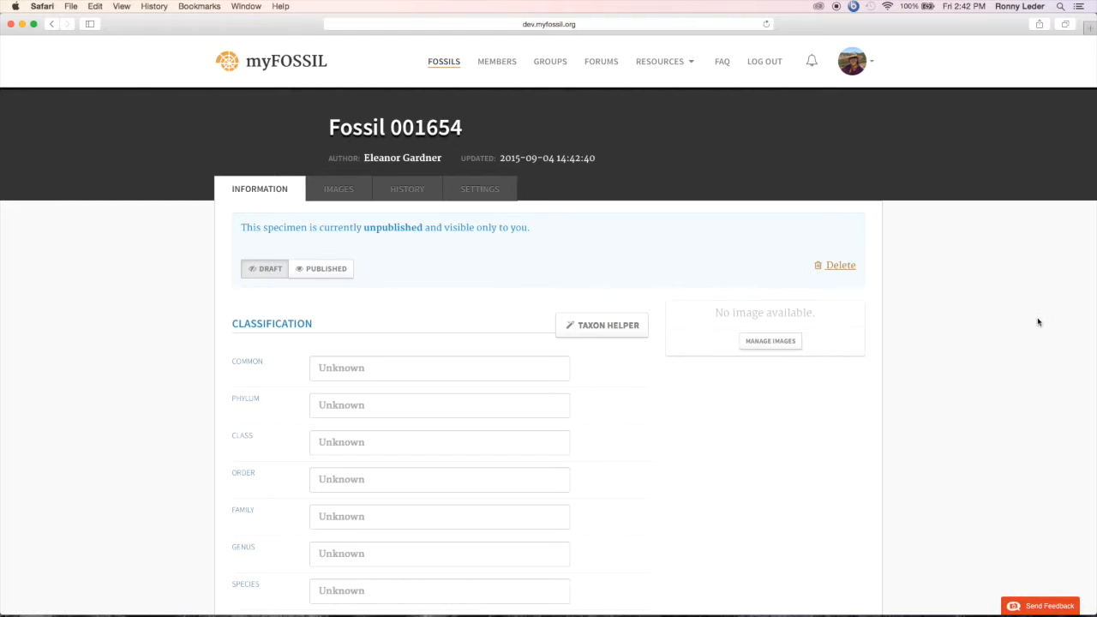
Step: Upload racoon femur1.JPG from the Desktop as the new fossil record's first image
left_click(344, 190)
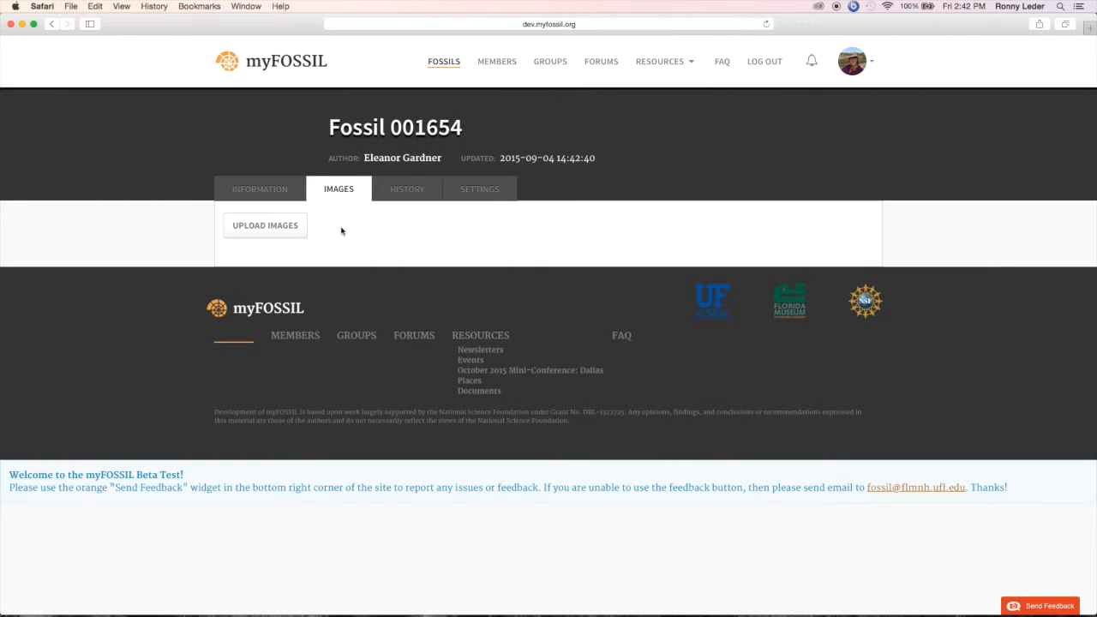
left_click(279, 234)
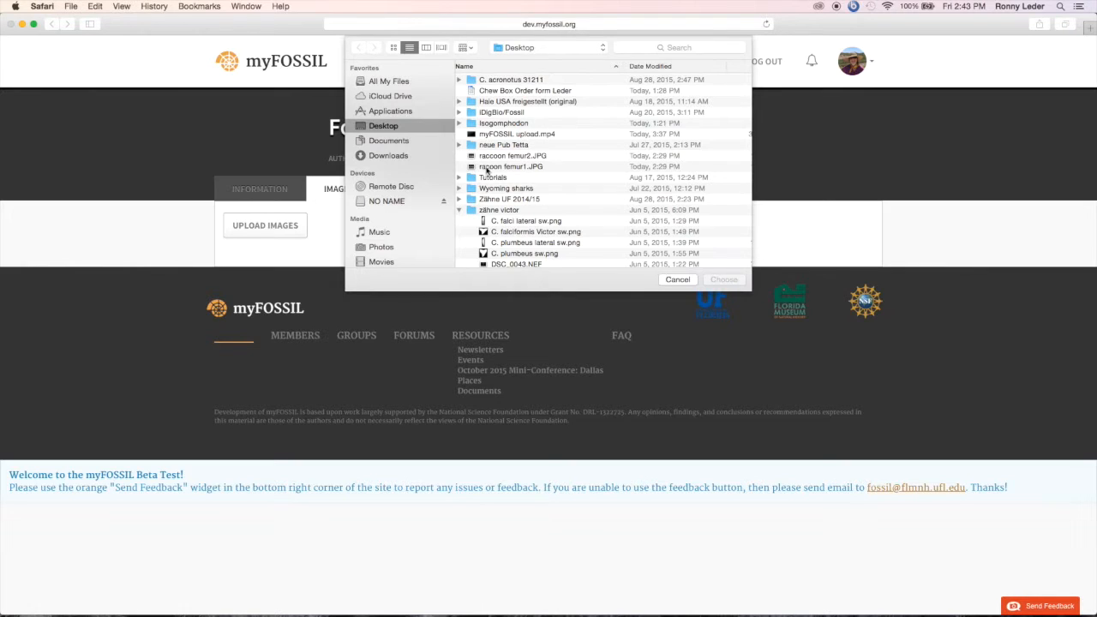
left_click(505, 168)
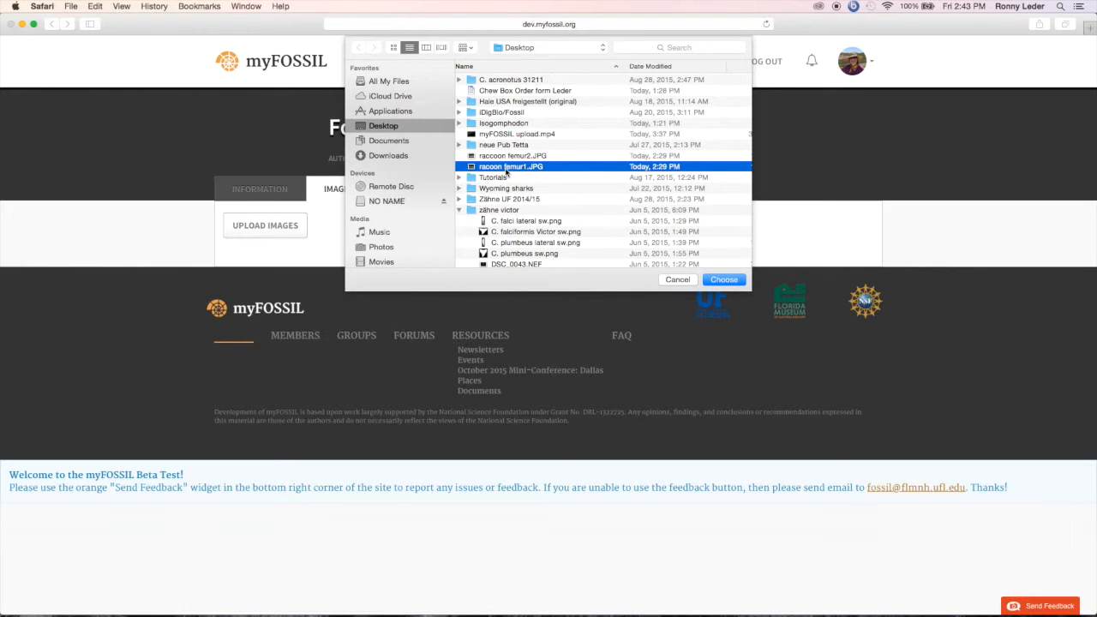
left_click(724, 283)
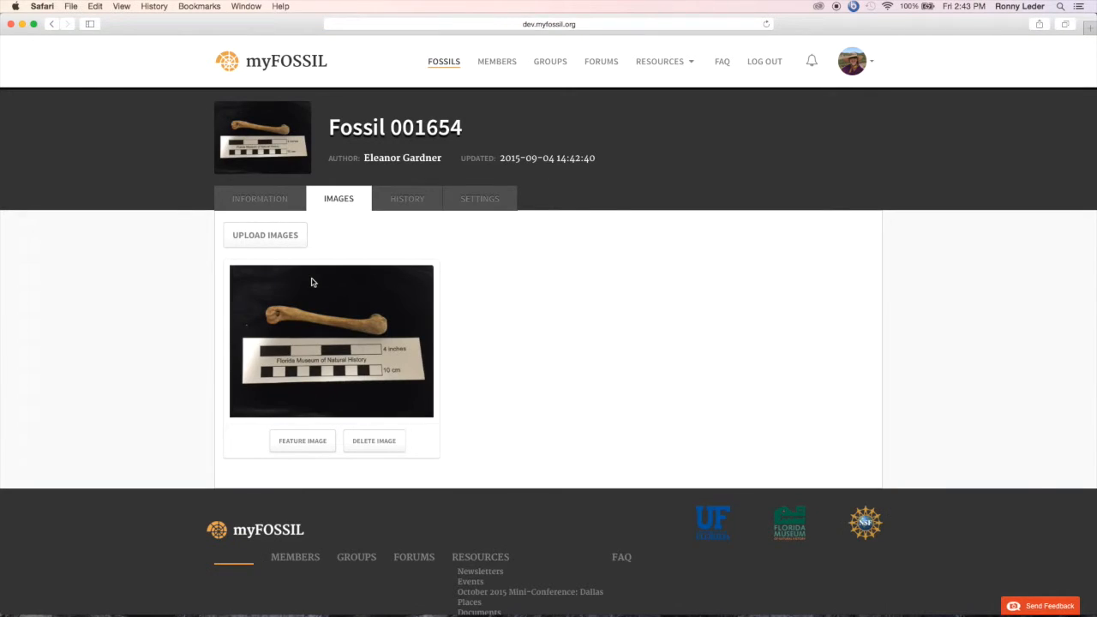
Step: Upload raccoon femur2.JPG as a second image and make the first image the featured one
left_click(282, 246)
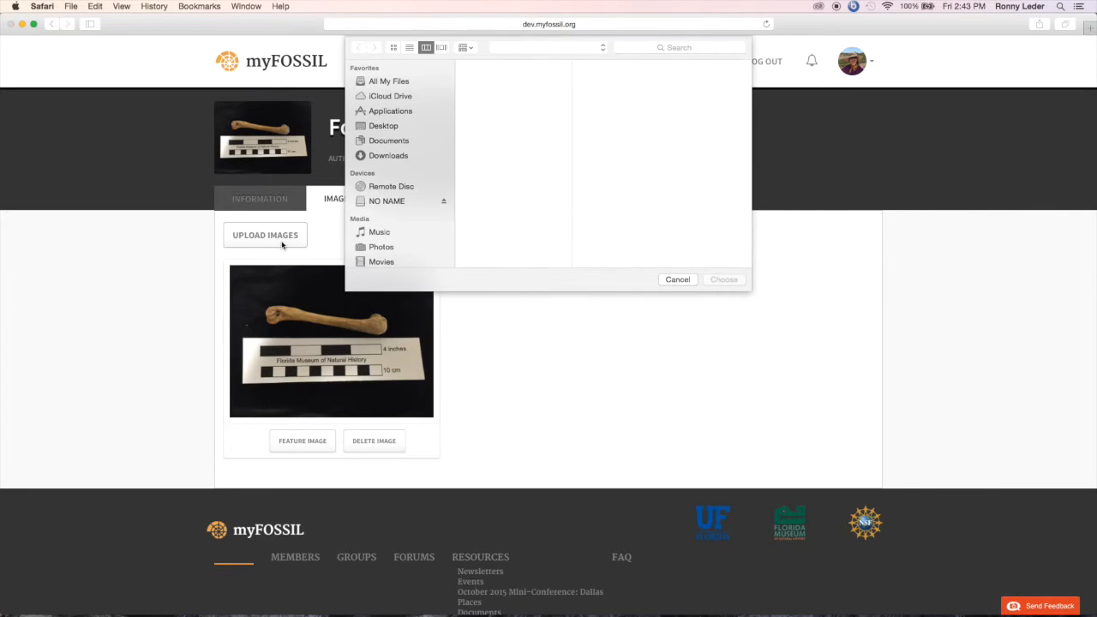
left_click(504, 157)
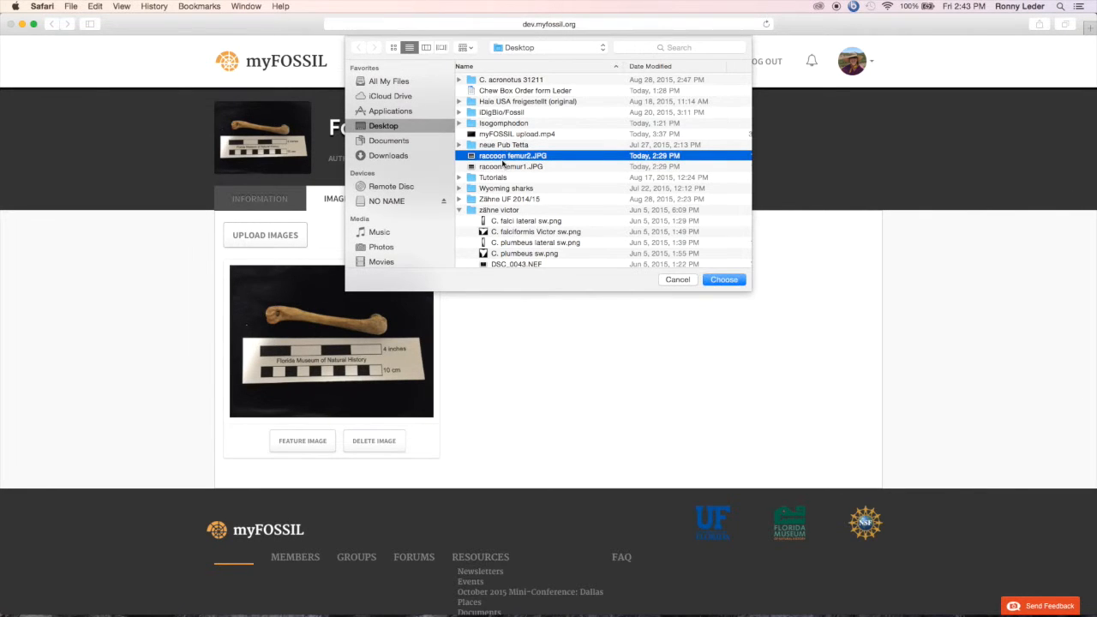
left_click(712, 280)
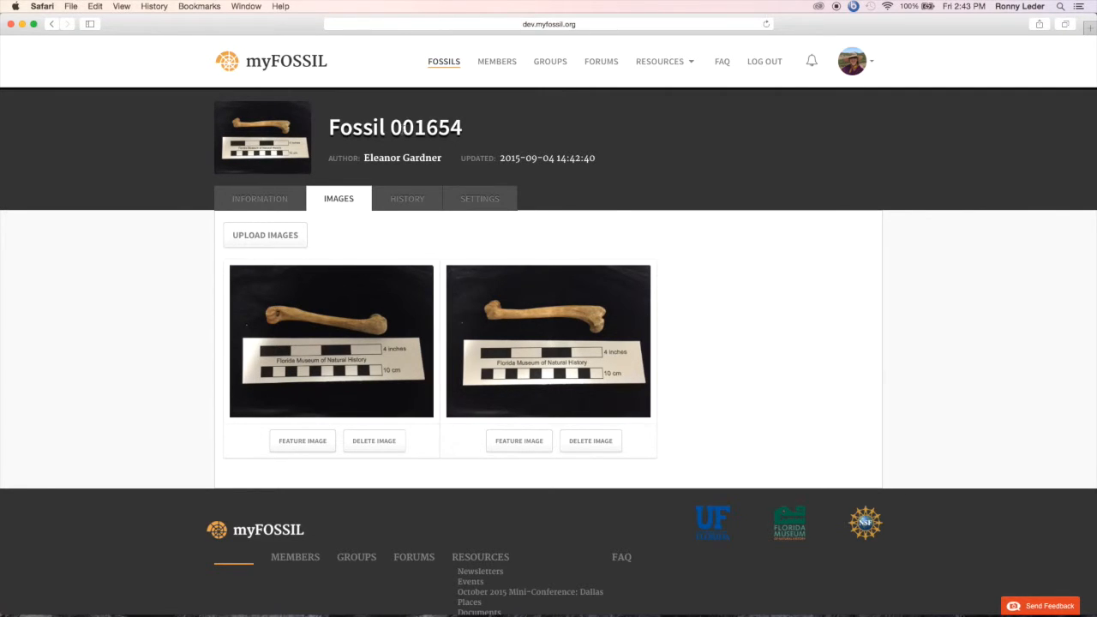
left_click(311, 442)
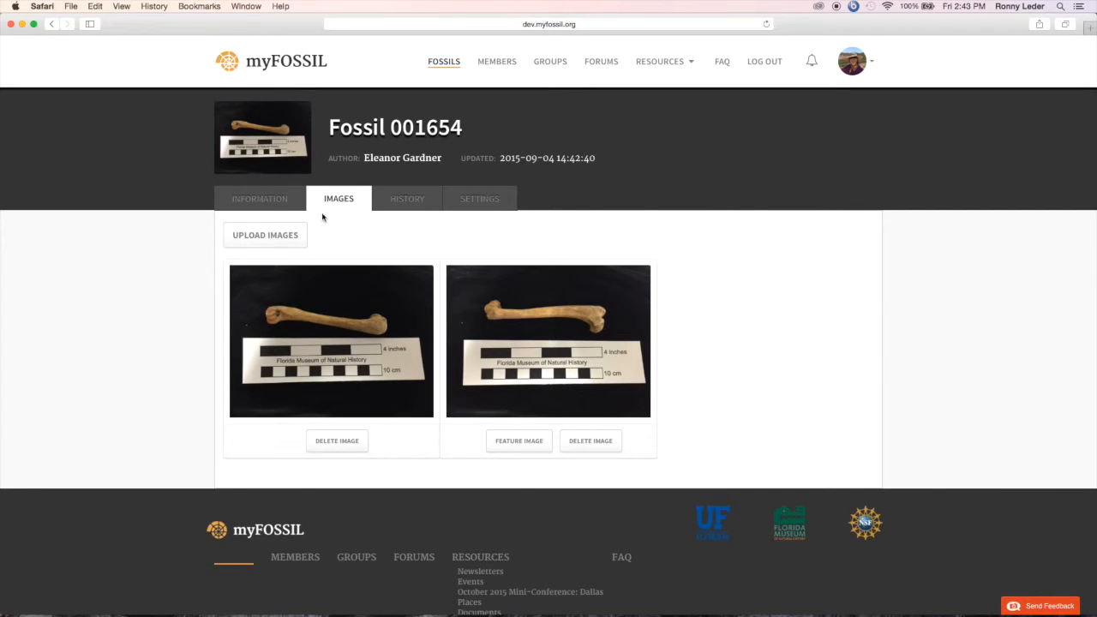
Step: Return to the fossil's general information and enter "raccoon femur" as the common name in its classification
scroll(241, 198, "down", 1)
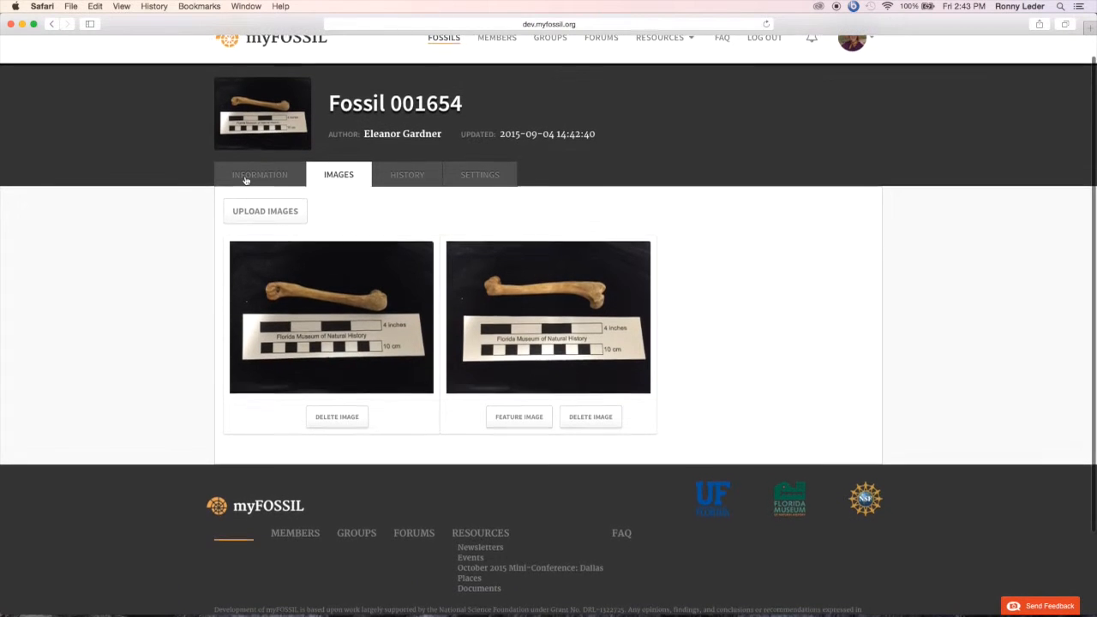
left_click(246, 178)
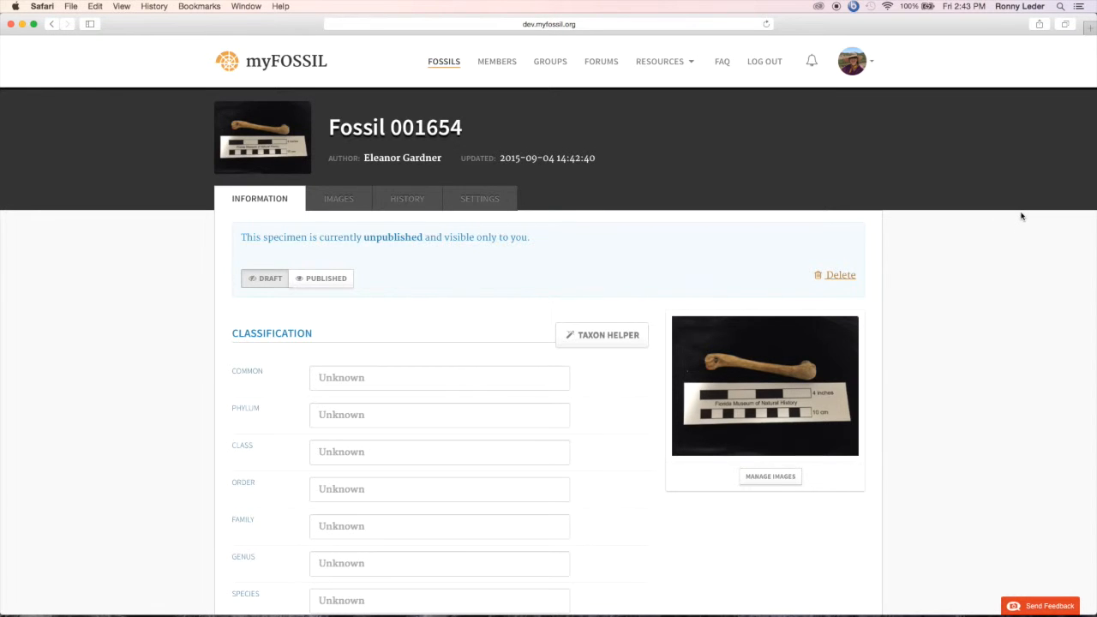
scroll(1020, 216, "down", 2)
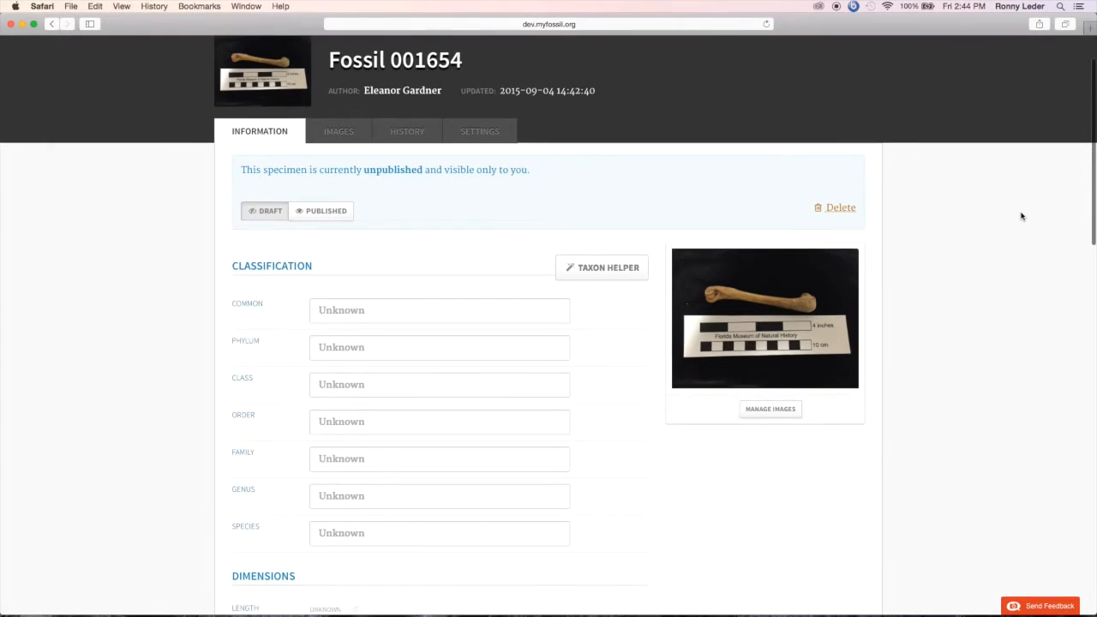
scroll(1024, 249, "down", 2)
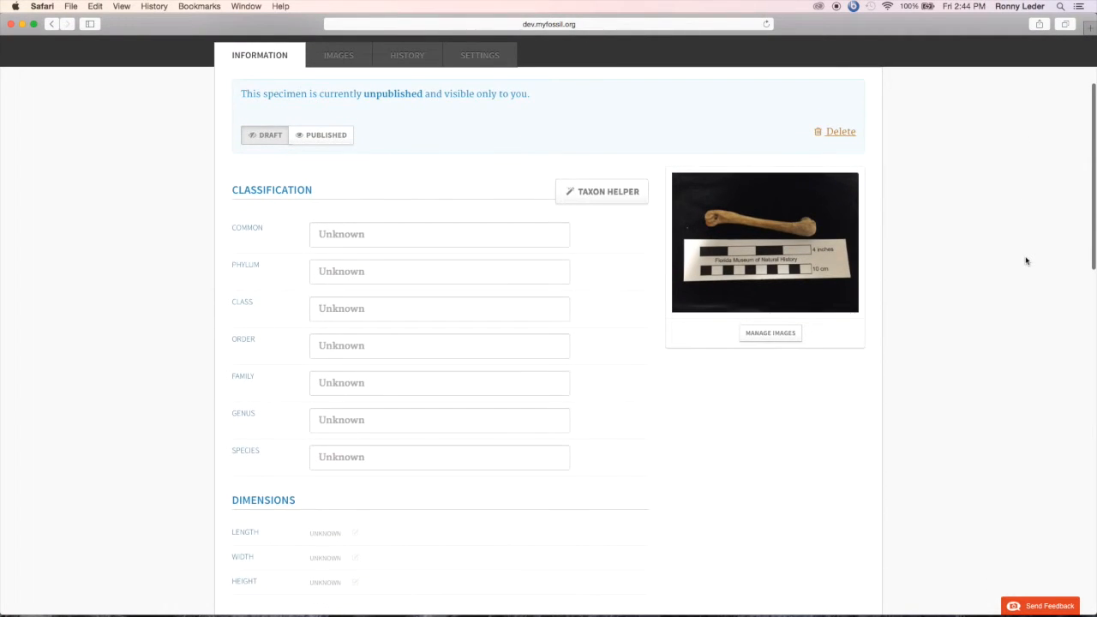
scroll(1025, 261, "down", 1)
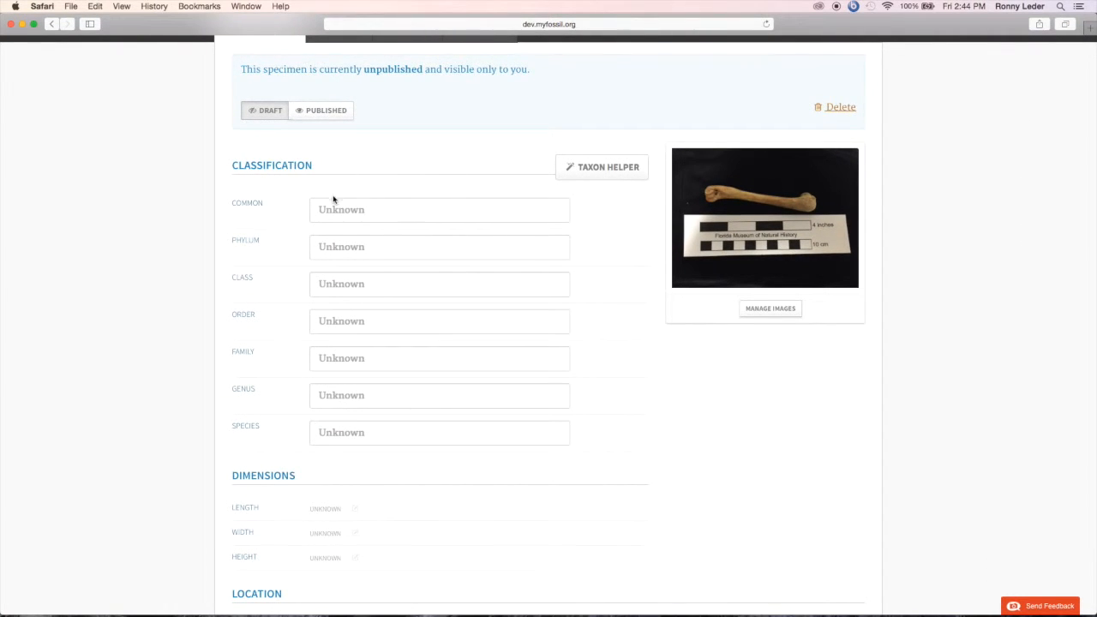
left_click(369, 209)
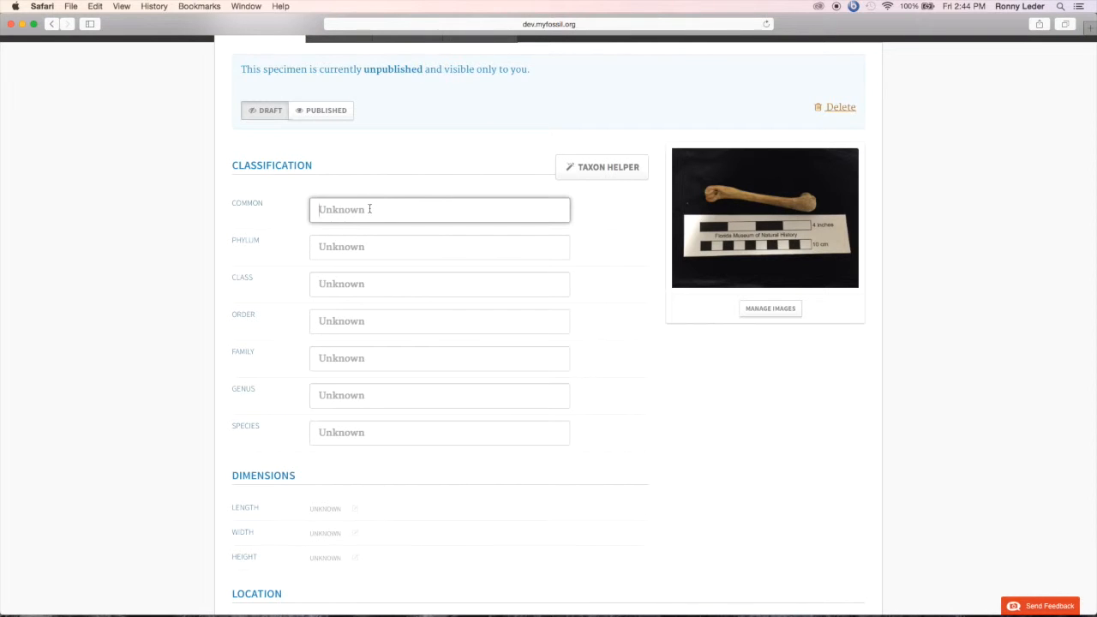
type("ra")
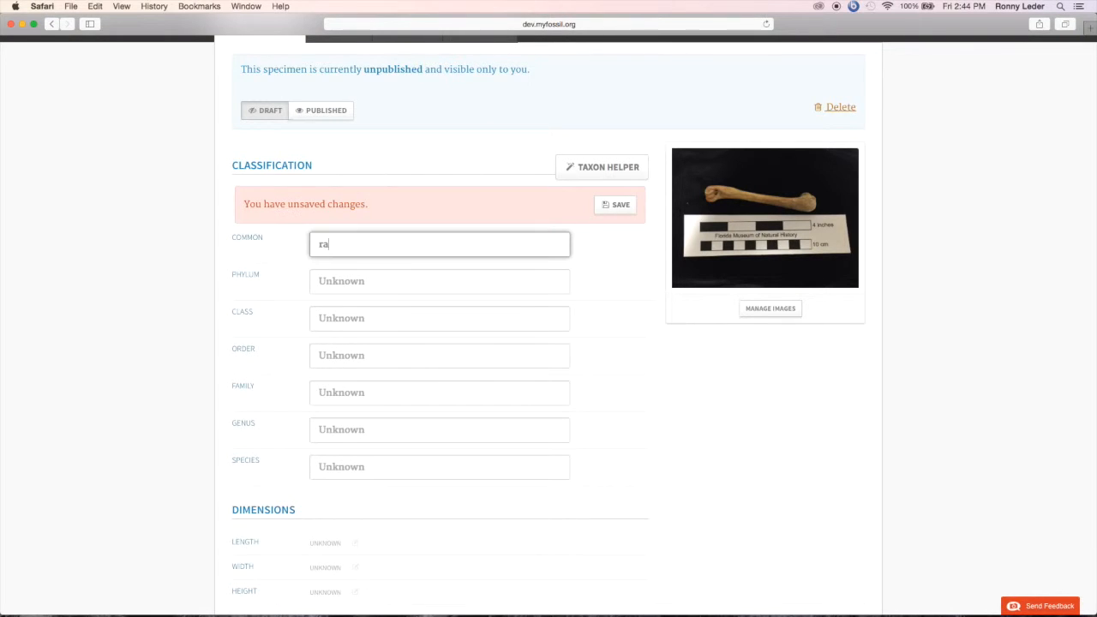
type("ccoon femur")
Step: Set the fossil's phylum to Chordata and its class to Mammalia
left_click(371, 282)
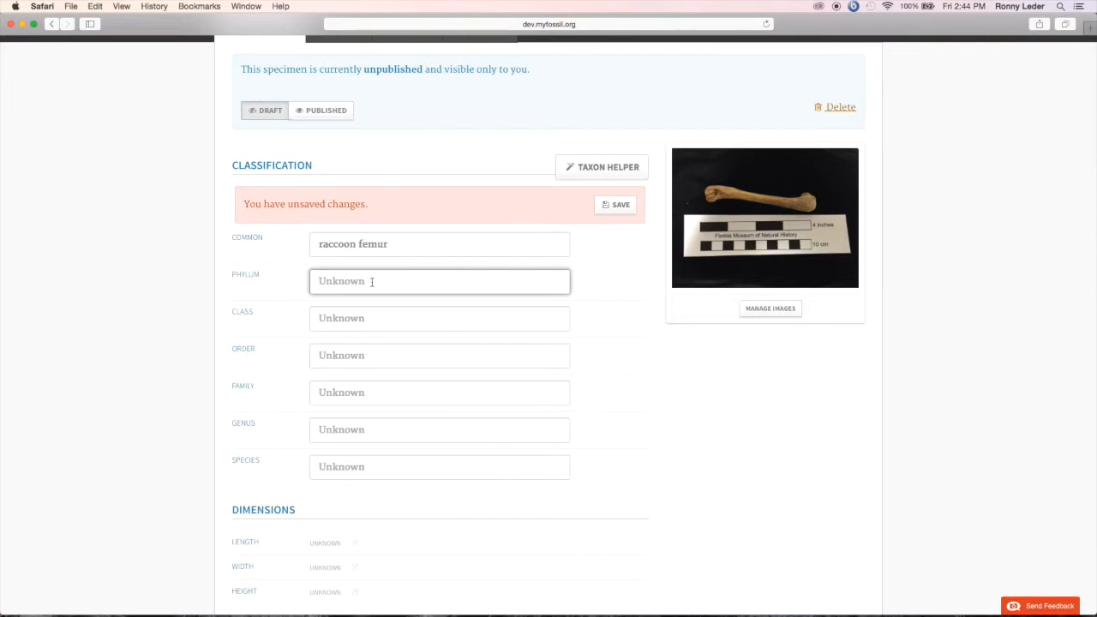
type("Chordata")
left_click(344, 317)
type("Mammalia")
Step: Set the fossil's order to Carnivora and its family to Procyonidae
left_click(345, 367)
type("C")
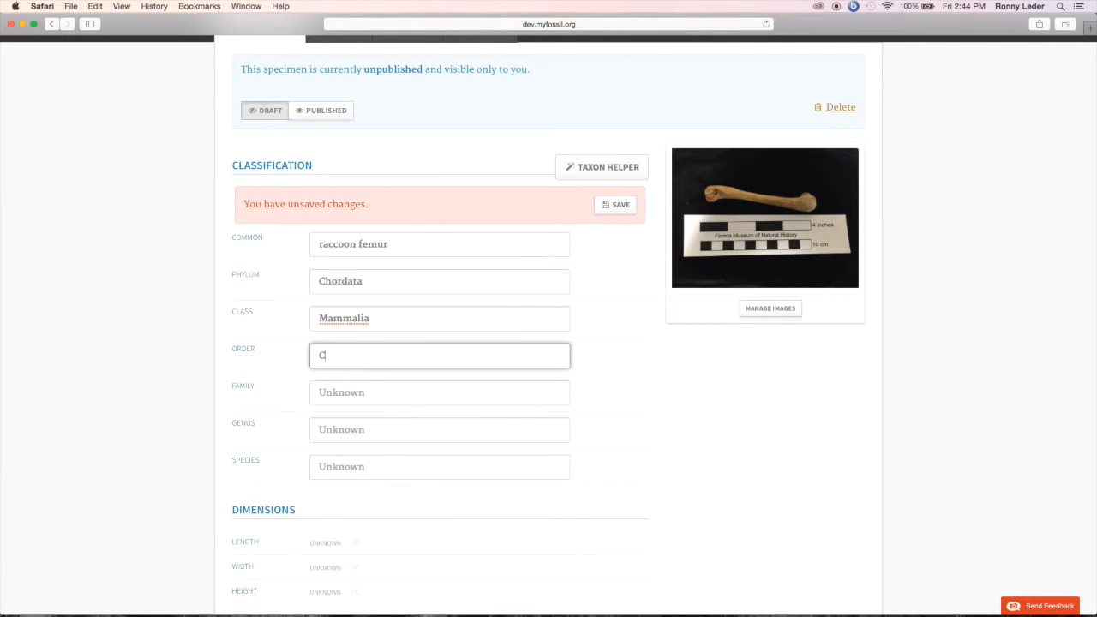
type("arnivora")
left_click(344, 395)
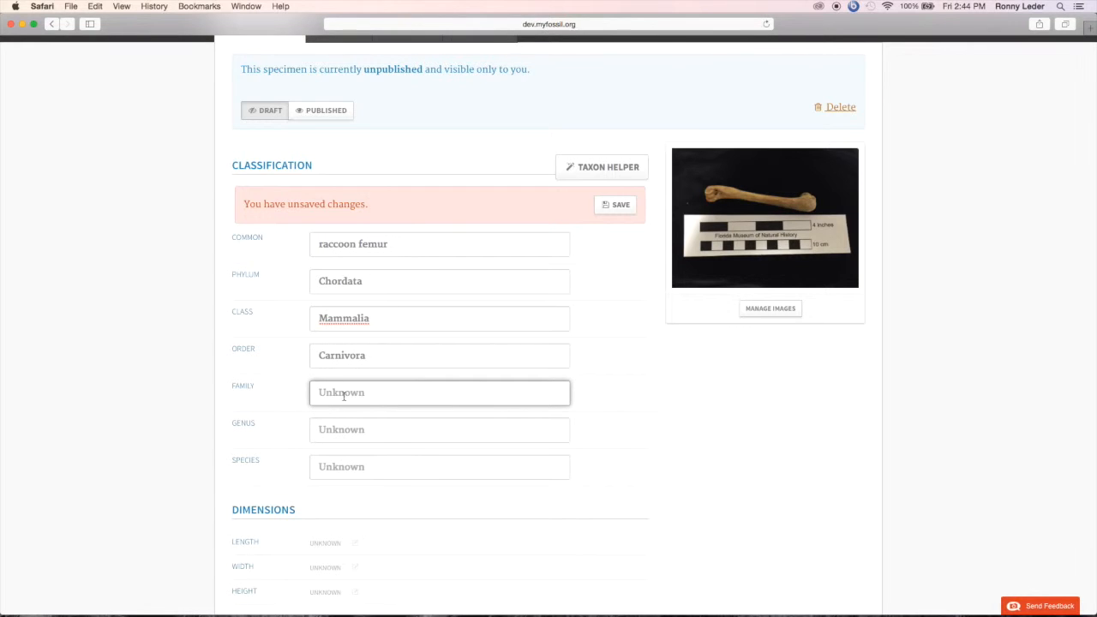
type("Procyonidae")
Step: Set the fossil's genus to Procyon and save the classification changes
left_click(357, 430)
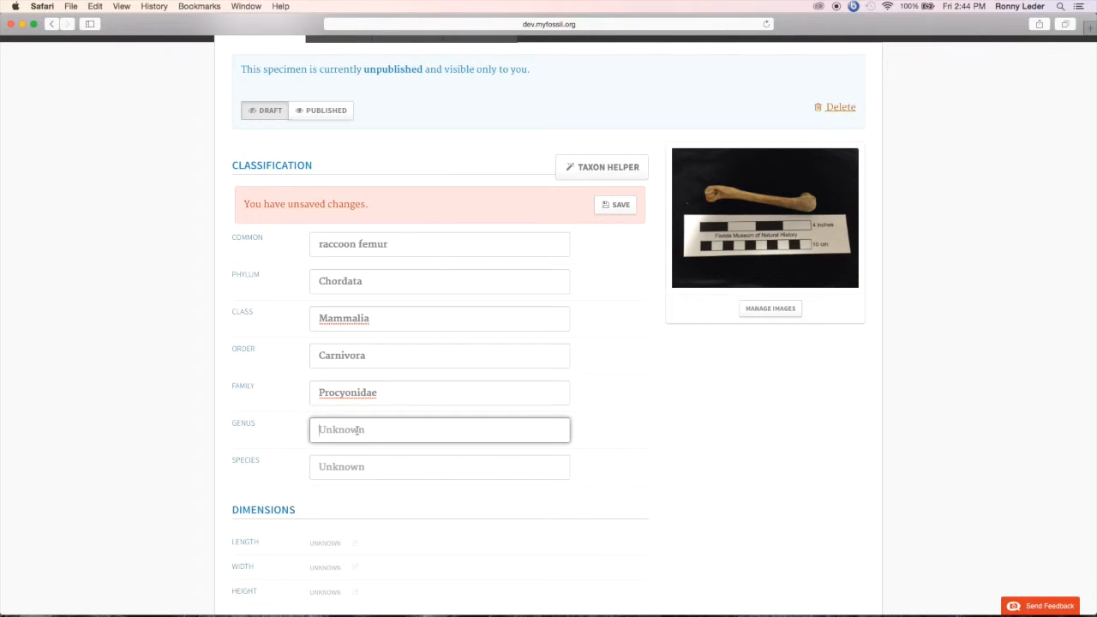
type("Procyon")
left_click(687, 420)
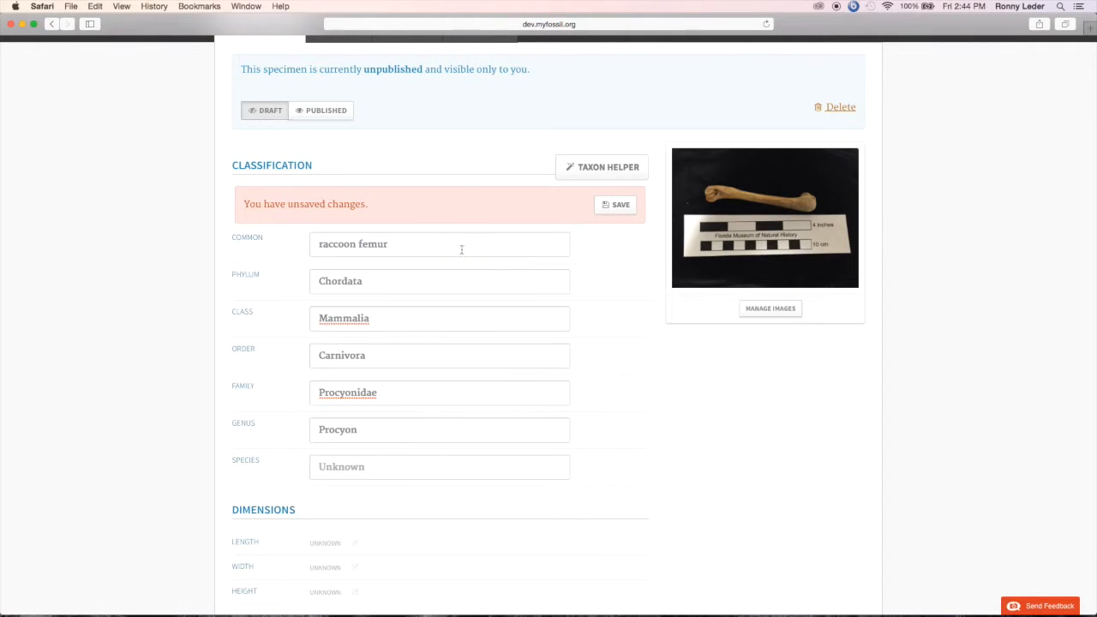
left_click(616, 209)
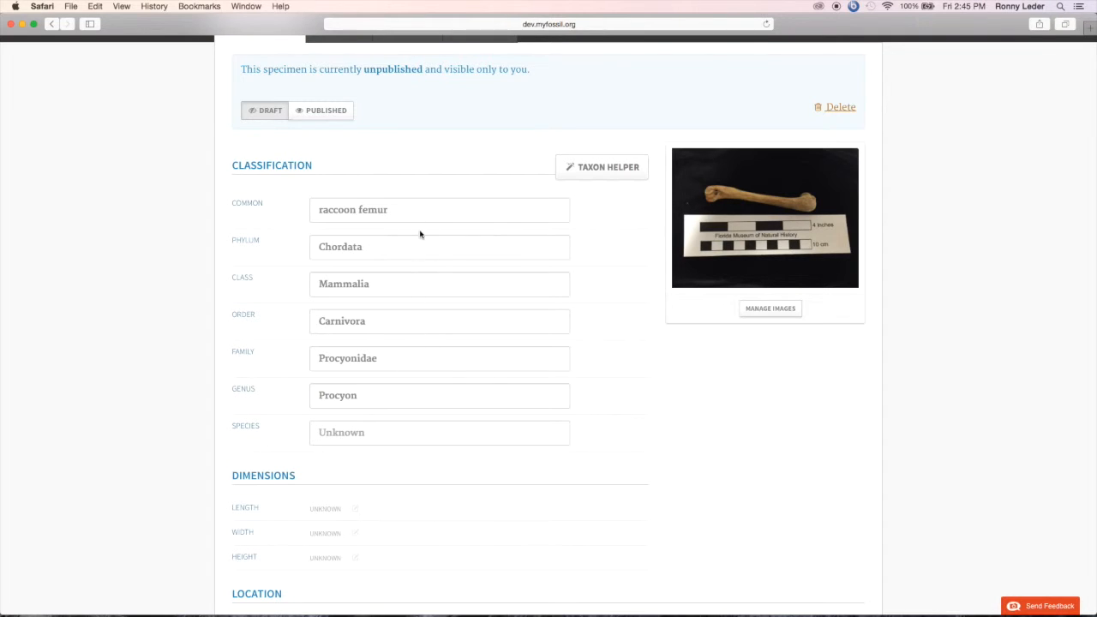
Step: Look up "Procyonid" in the Taxon Helper, then close it without picking a suggestion
left_click(623, 177)
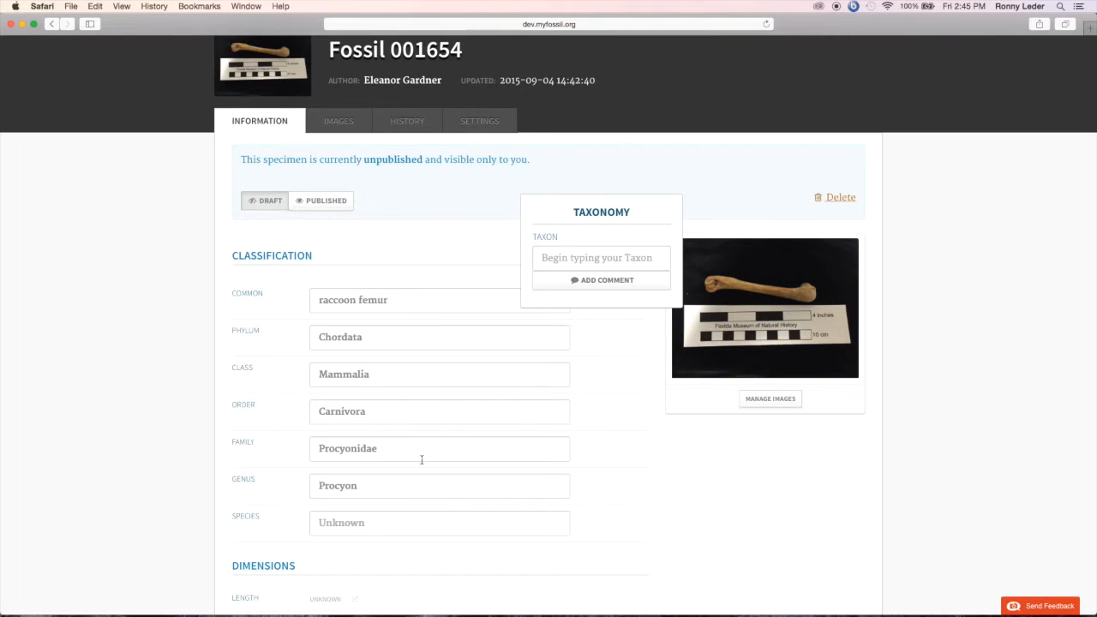
left_click(588, 262)
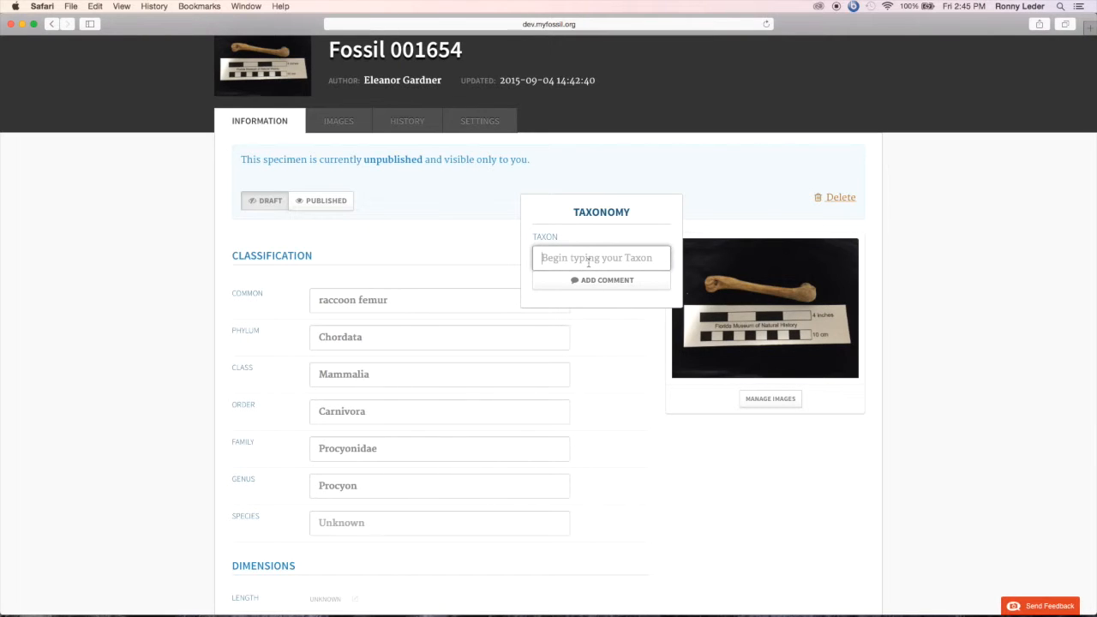
type("Procy")
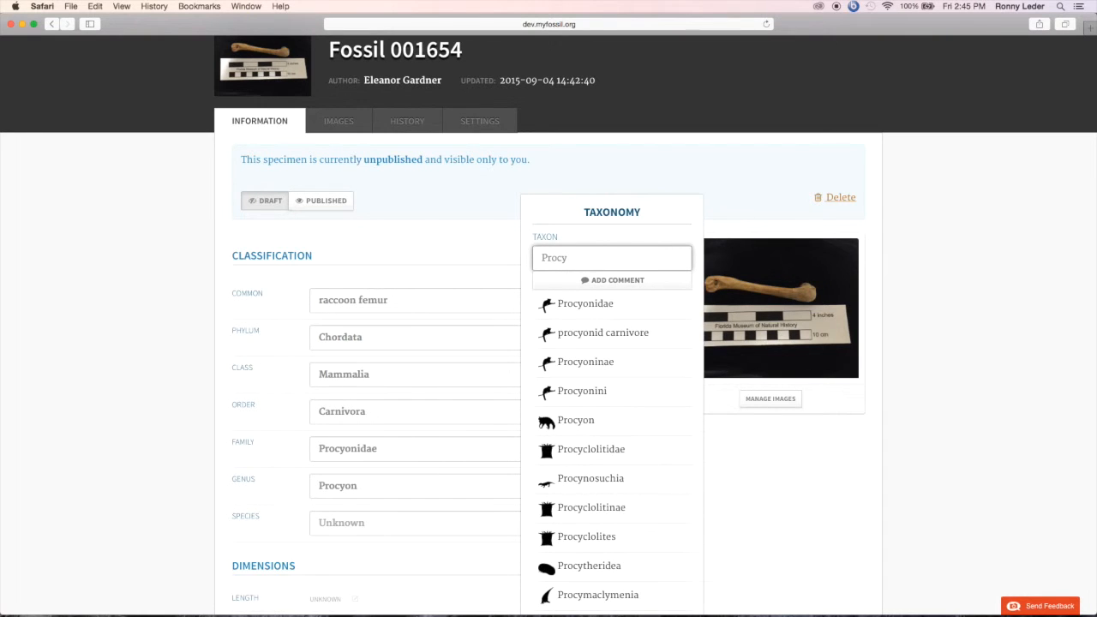
type("onid")
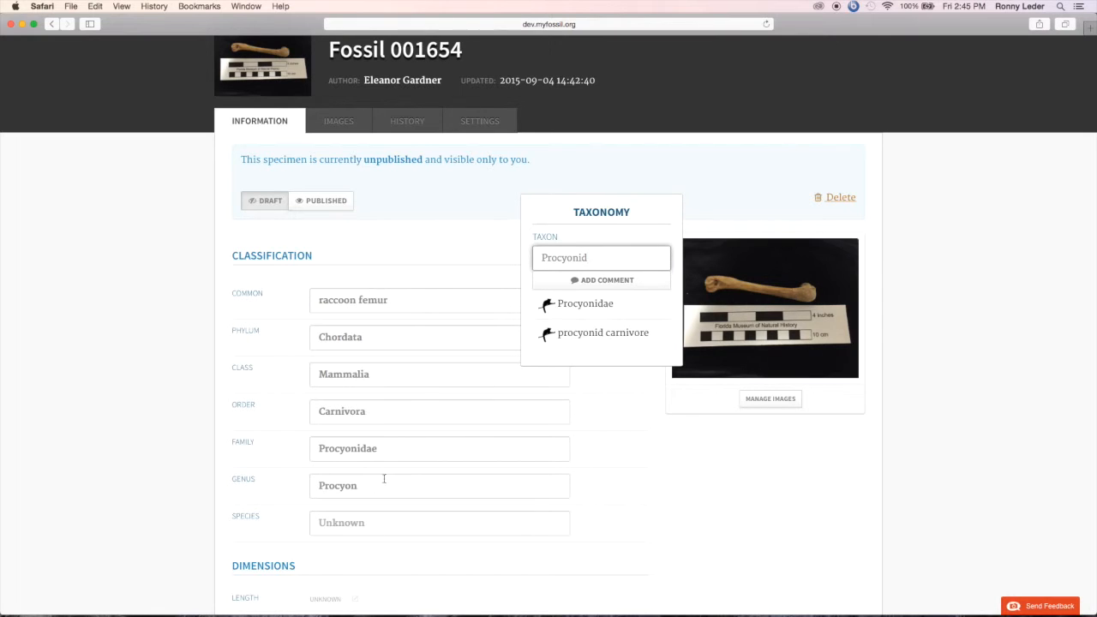
left_click(629, 393)
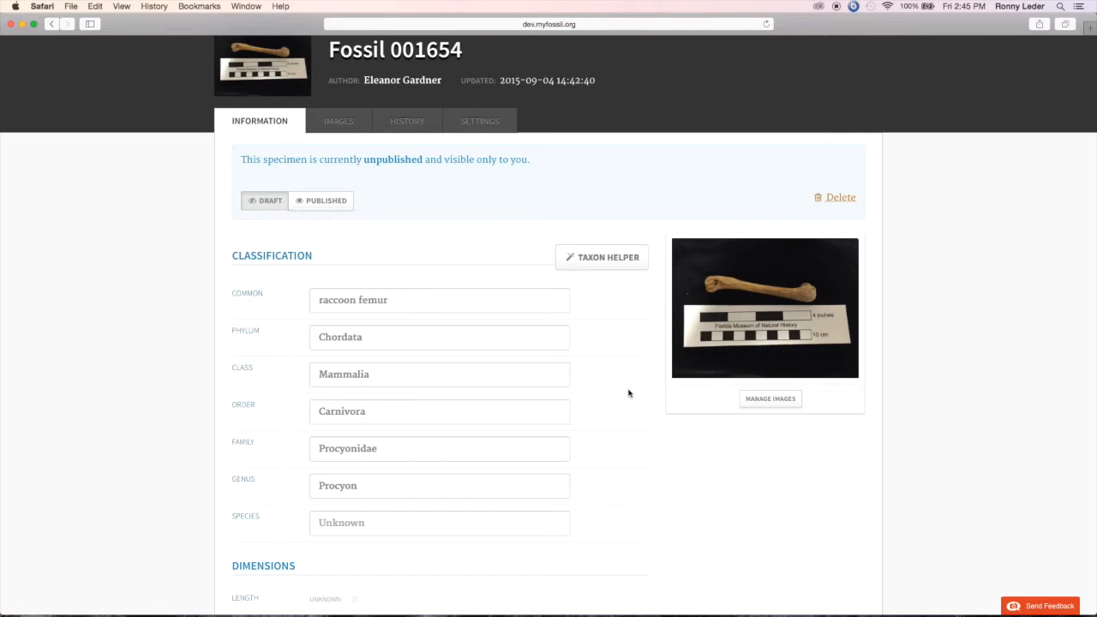
Step: Set the fossil's location country to United States and its state to Tennessee
scroll(629, 394, "down", 5)
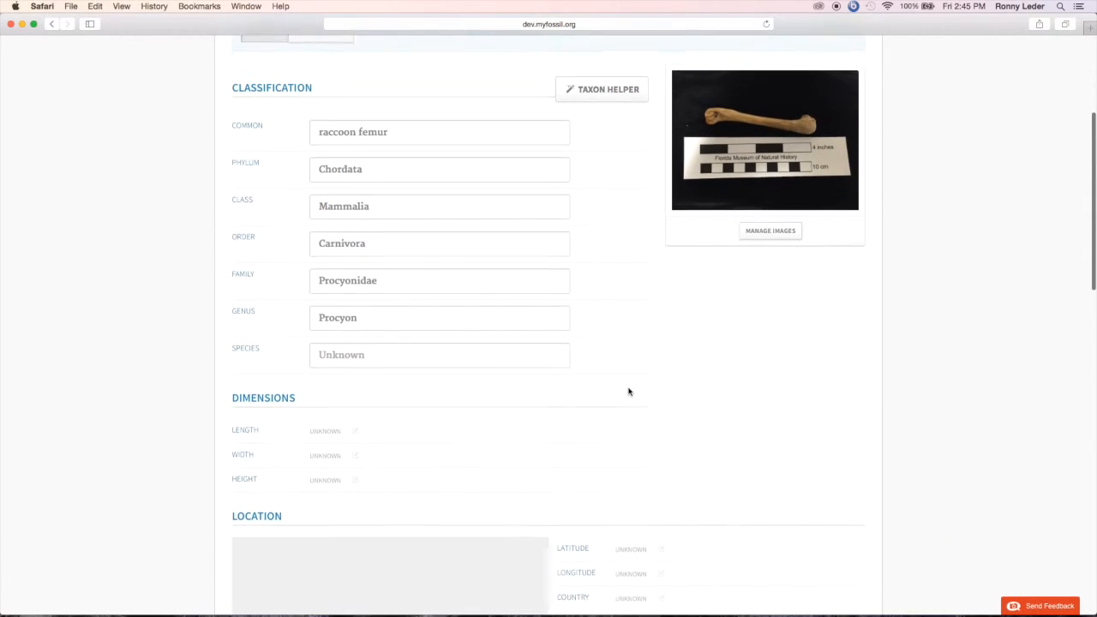
scroll(629, 391, "down", 1)
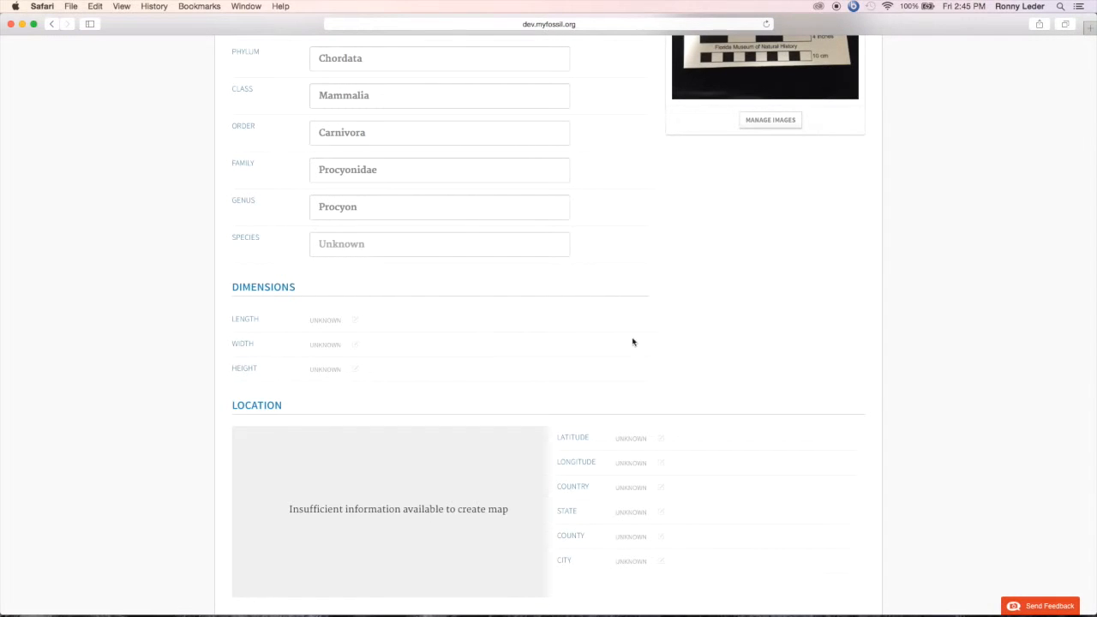
scroll(723, 347, "down", 5)
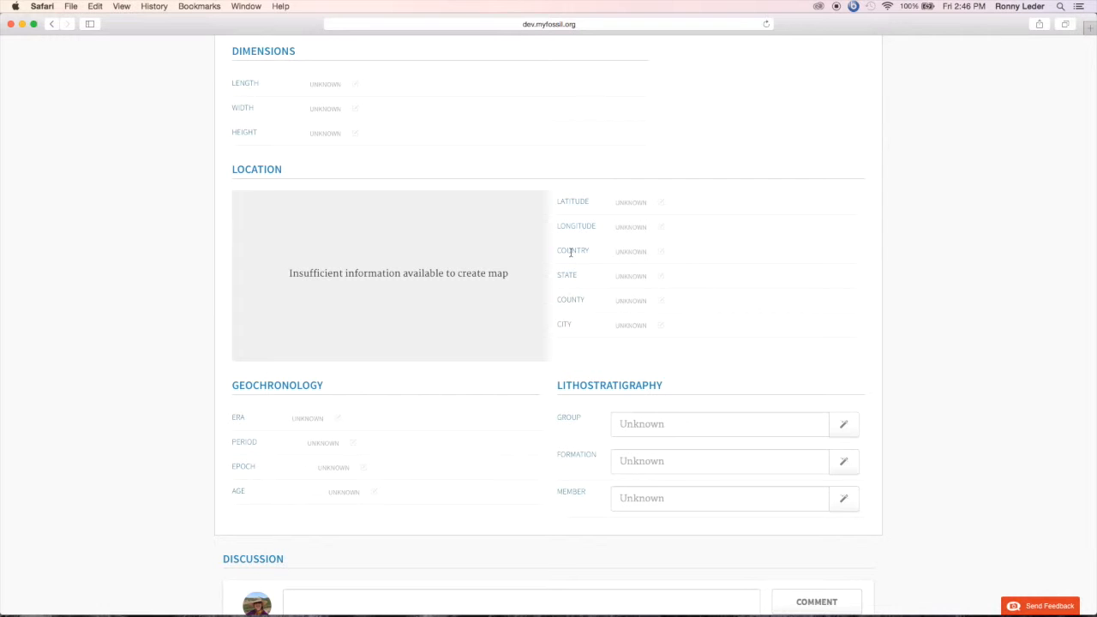
left_click(662, 253)
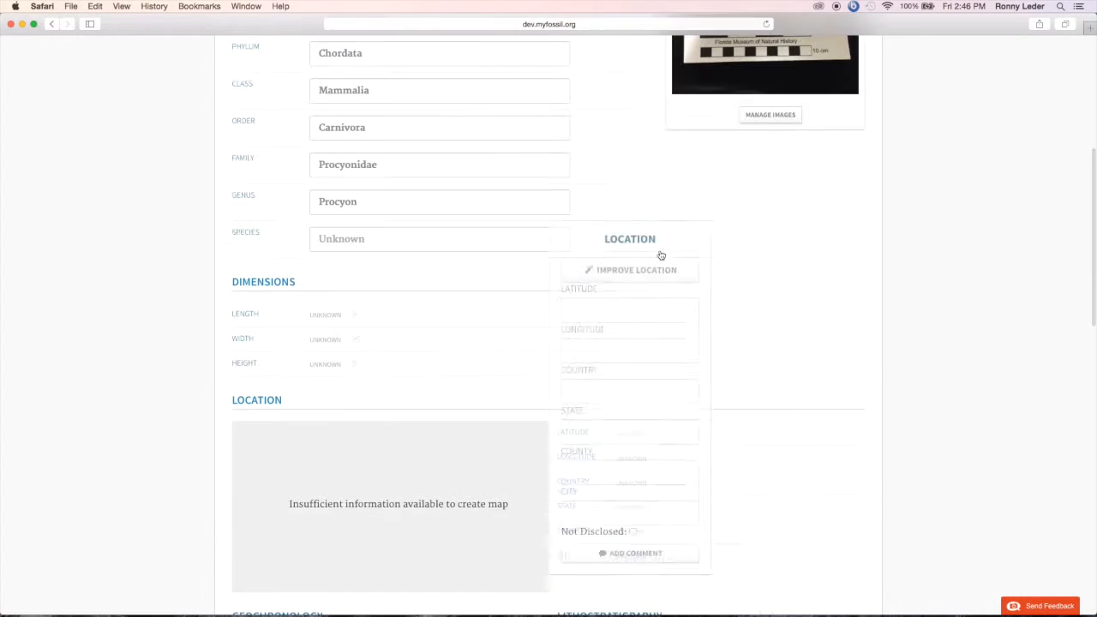
left_click(672, 469)
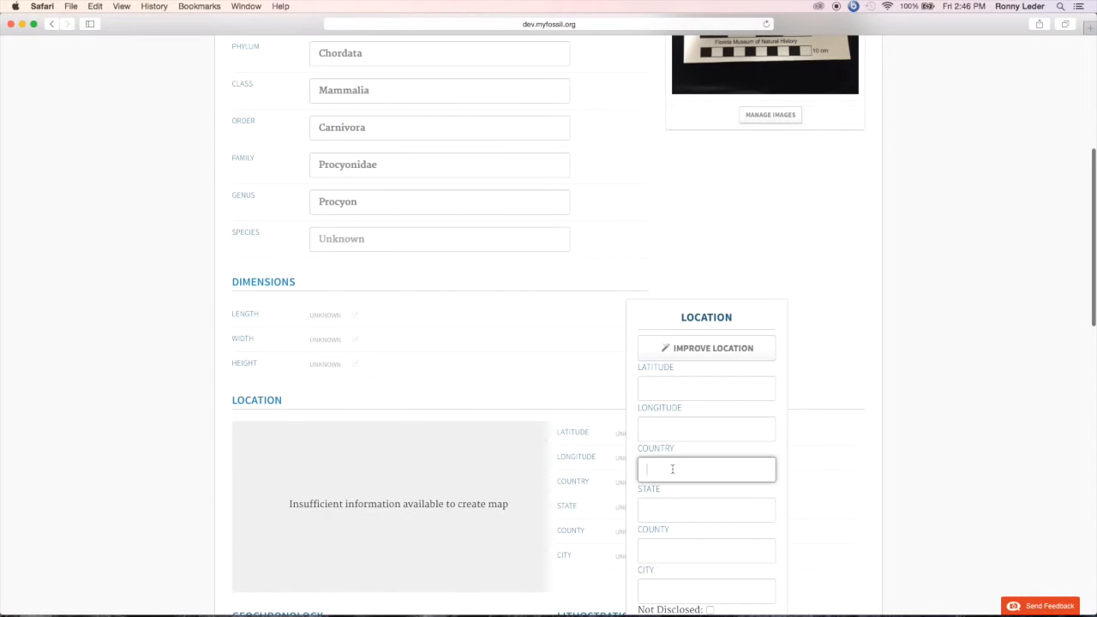
type("Unit")
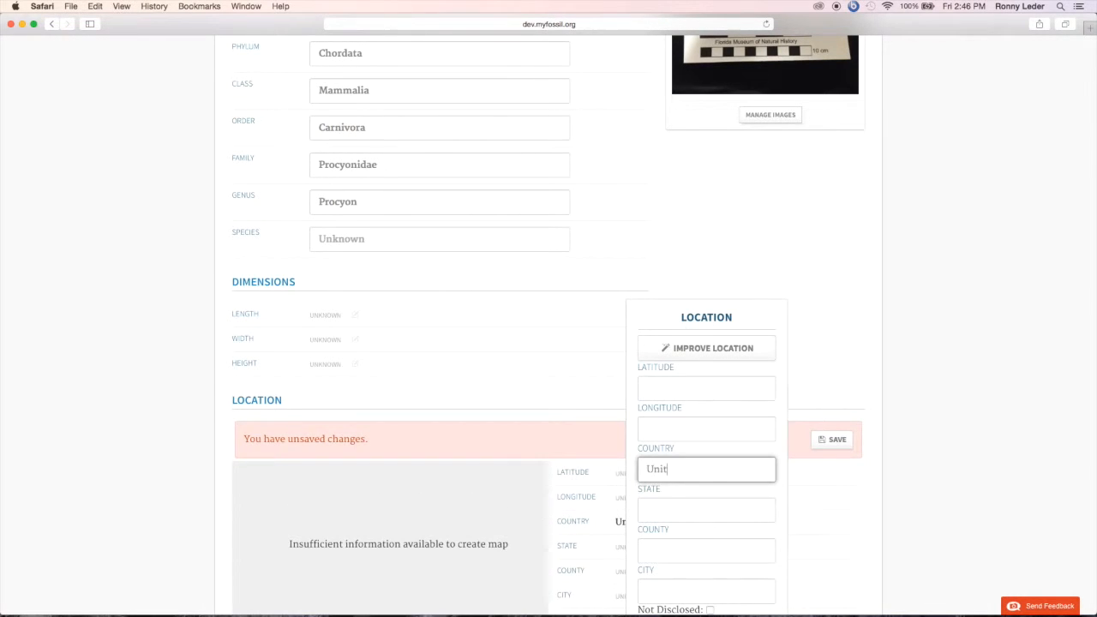
type("ed States")
left_click(666, 512)
type("T")
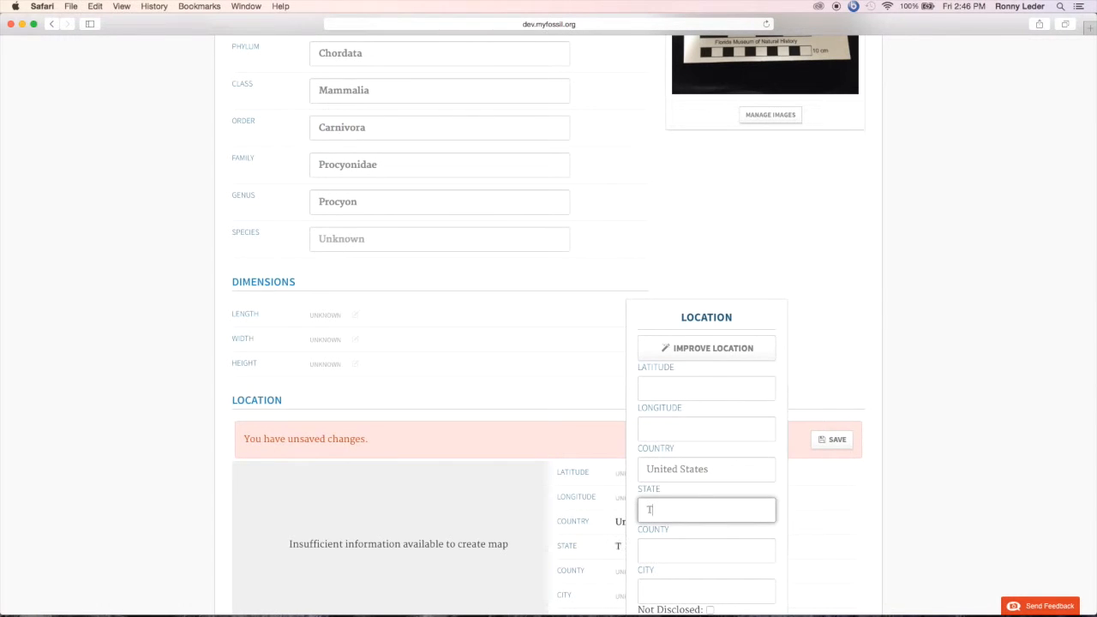
type("ennessee")
Step: Set the location's county to Weakley and its city to Martin, and save the location changes
left_click(664, 552)
type("Weakley")
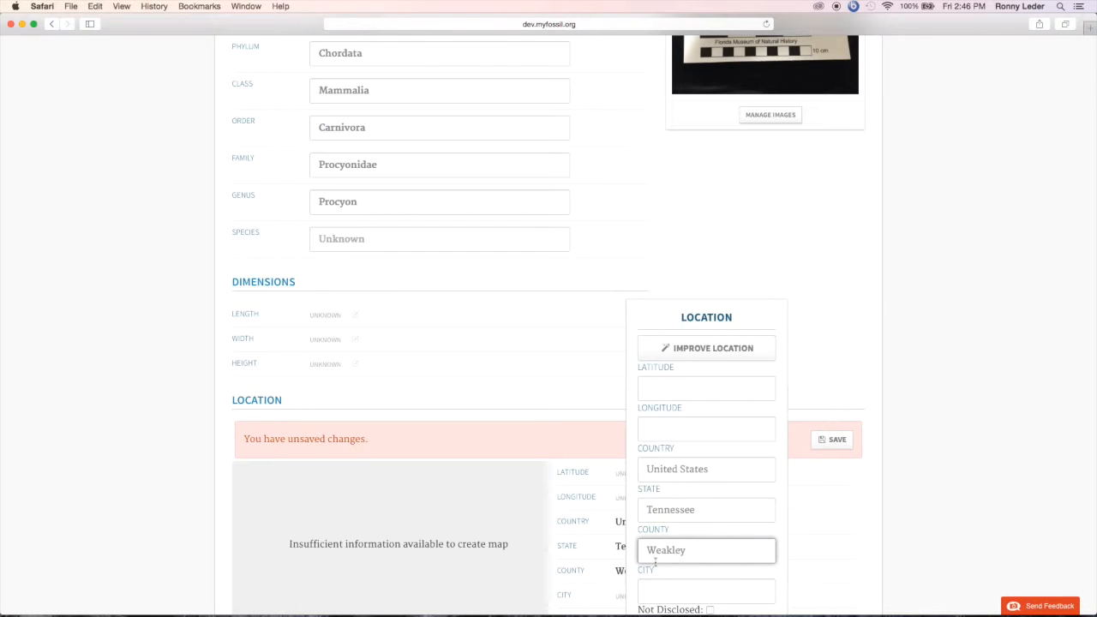
left_click(662, 590)
type("Martin")
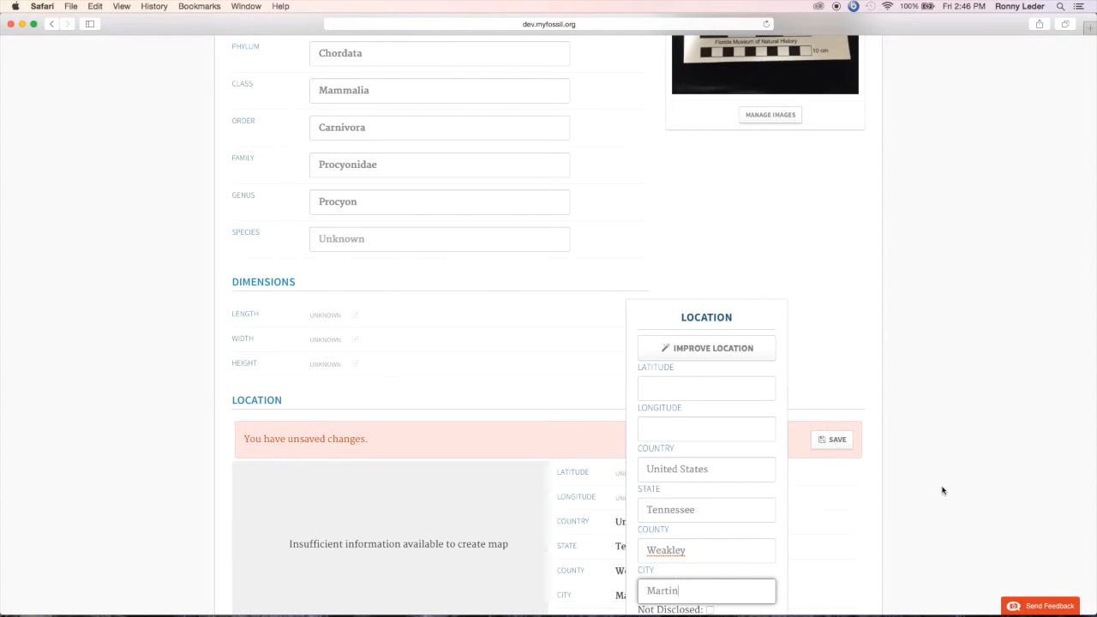
left_click(942, 491)
scroll(942, 495, "down", 2)
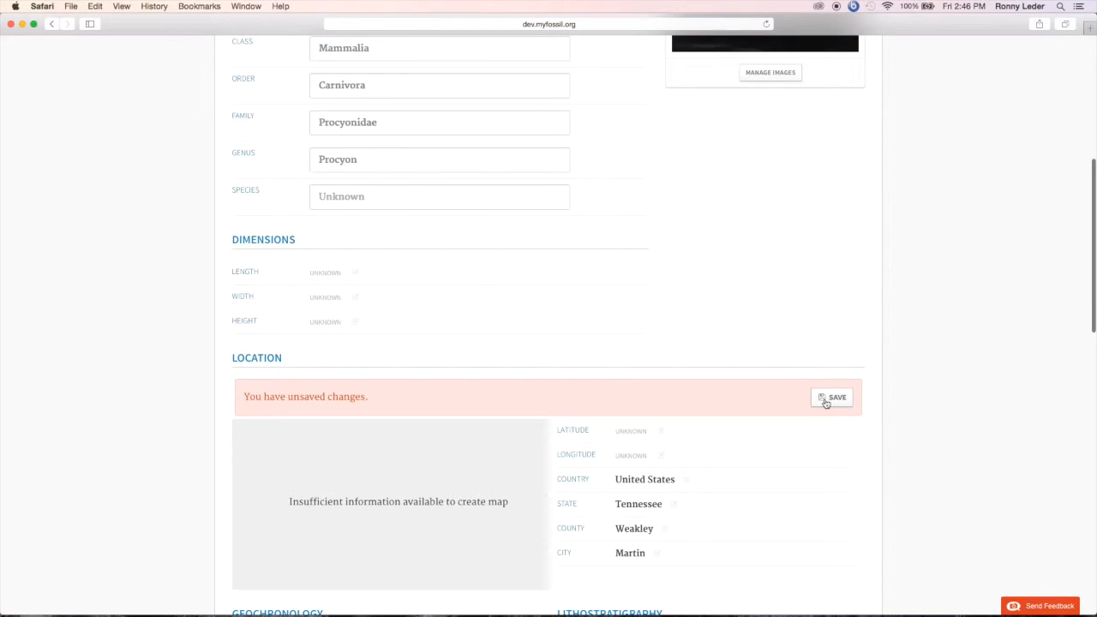
left_click(824, 400)
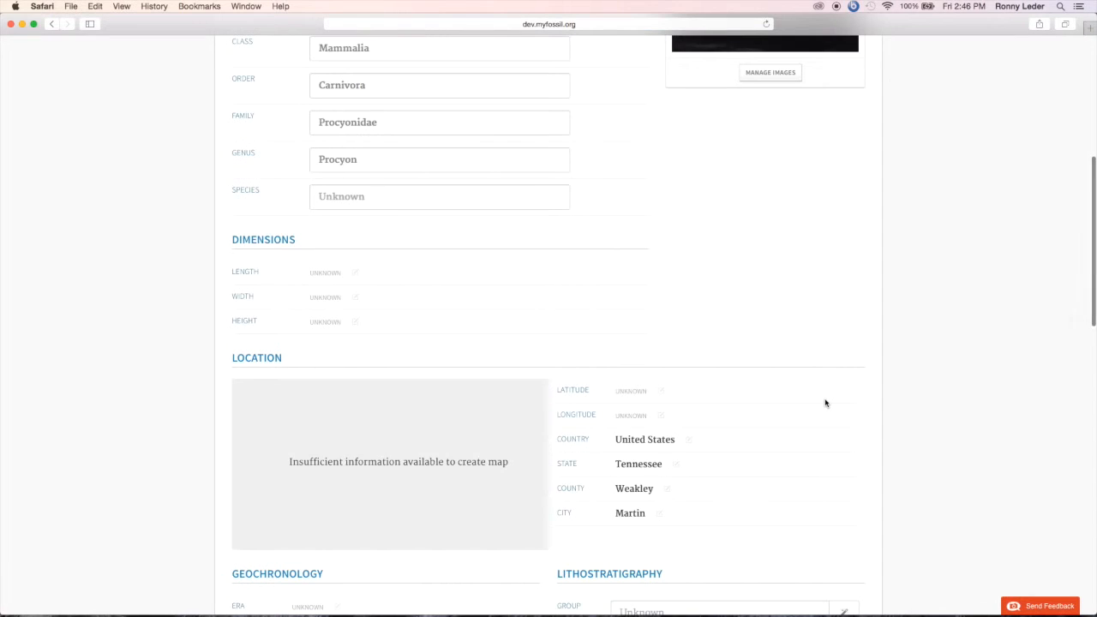
Step: Set the fossil's geochronology era to Cenozoic
scroll(825, 402, "down", 5)
scroll(826, 403, "down", 1)
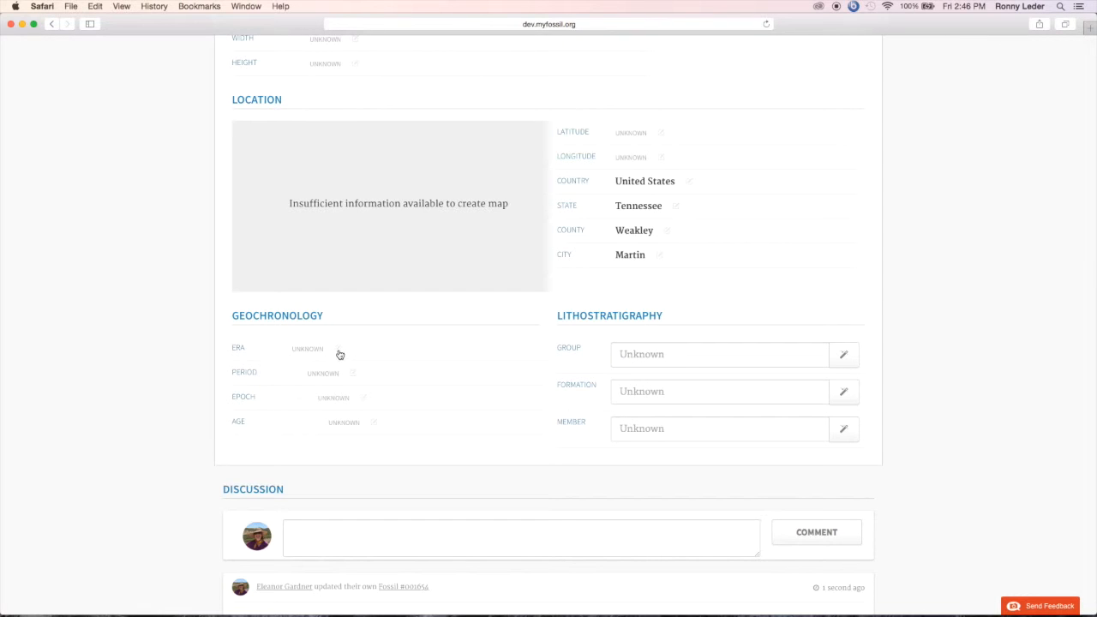
scroll(339, 354, "up", 10)
scroll(767, 418, "down", 10)
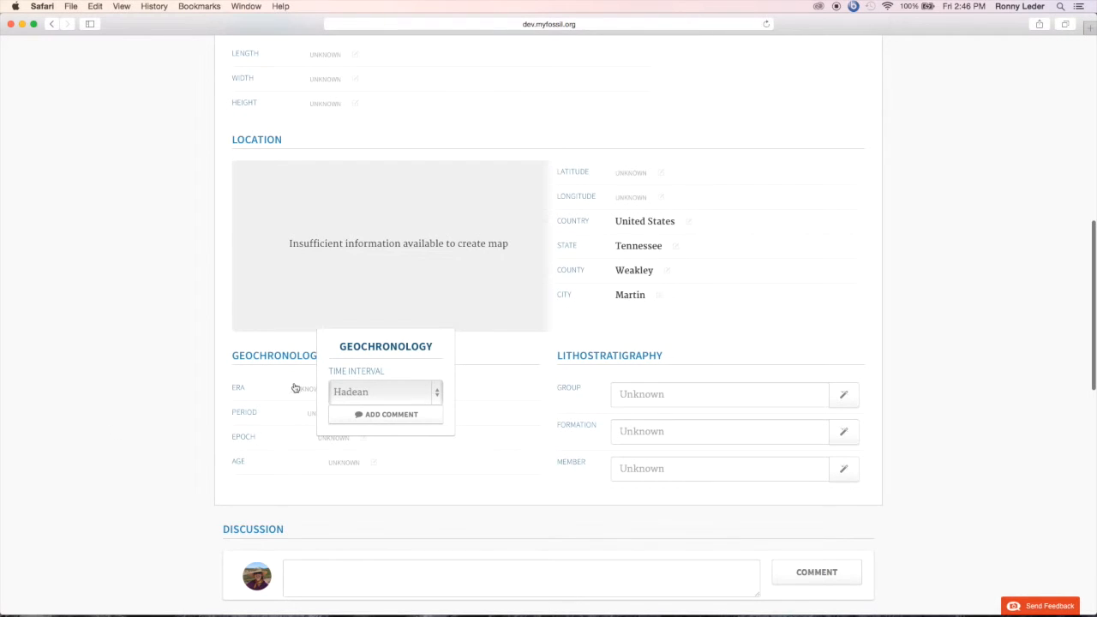
left_click(392, 401)
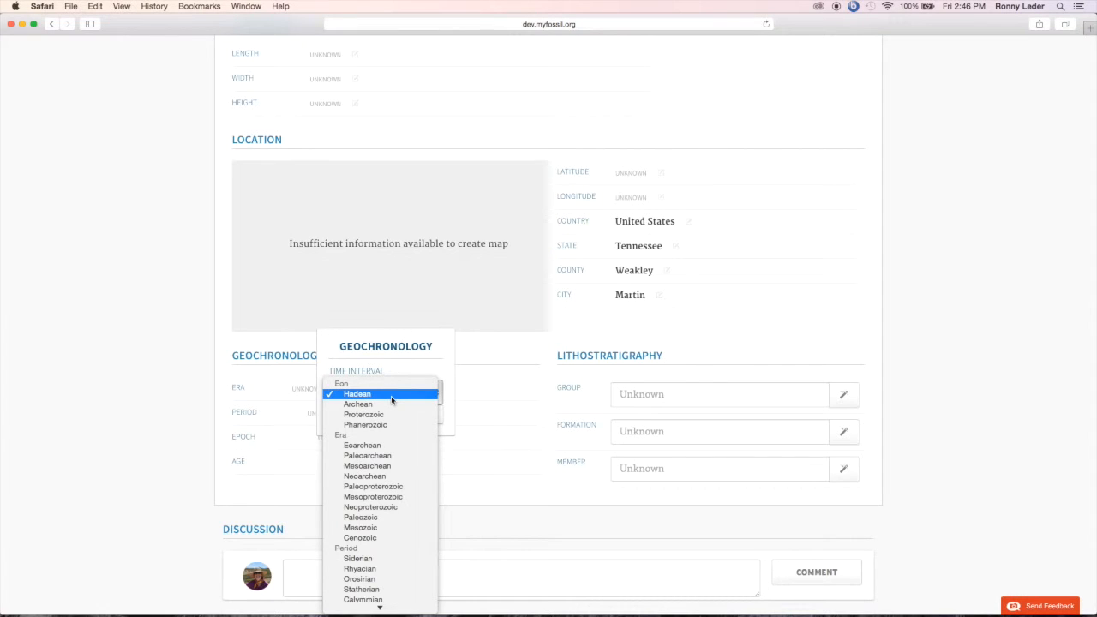
left_click(377, 537)
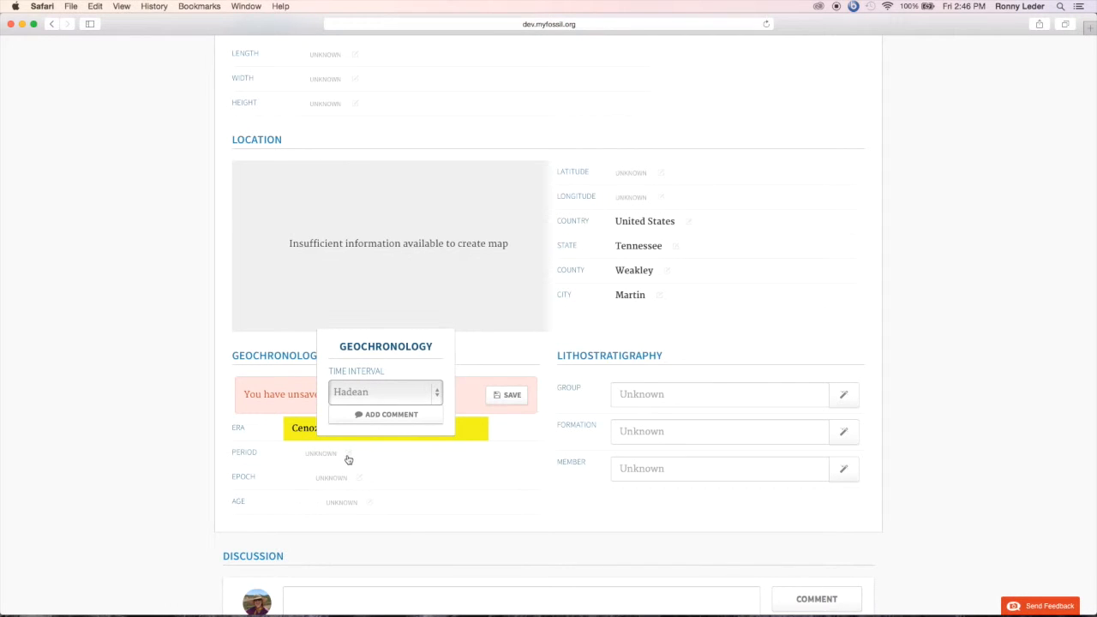
Step: Set the fossil's geochronology period to Quaternary
left_click(348, 456)
left_click(400, 460)
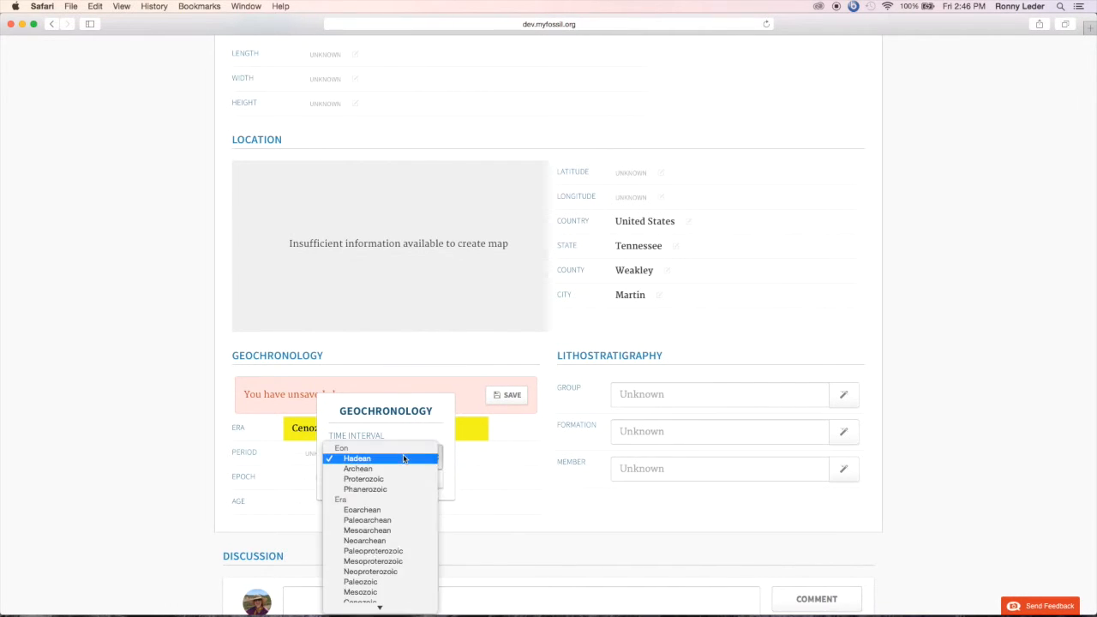
scroll(399, 470, "down", 5)
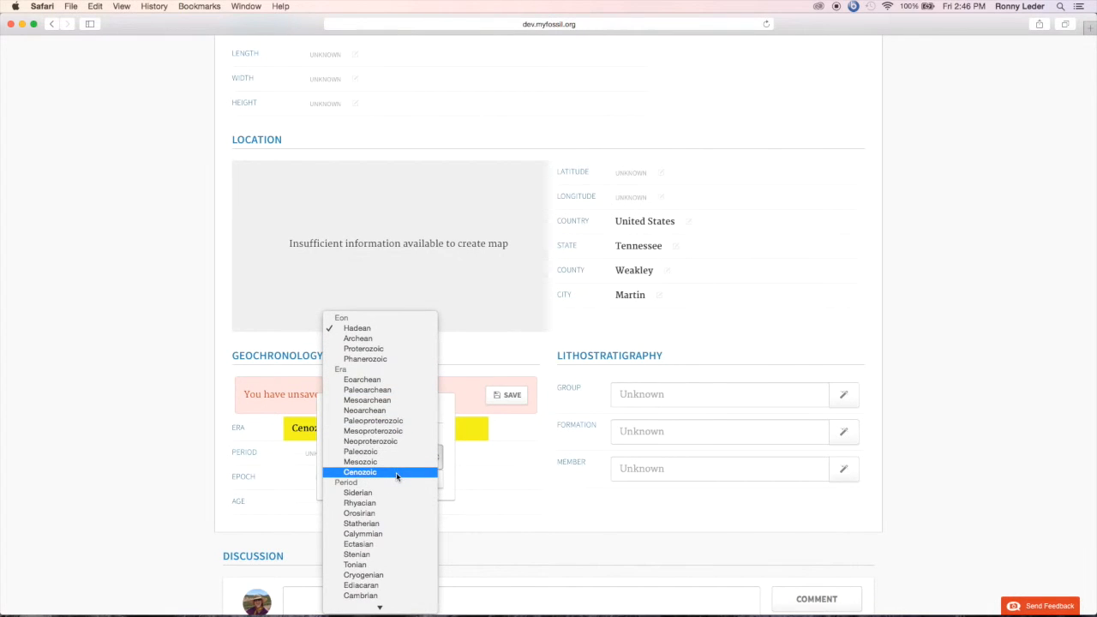
scroll(396, 478, "down", 5)
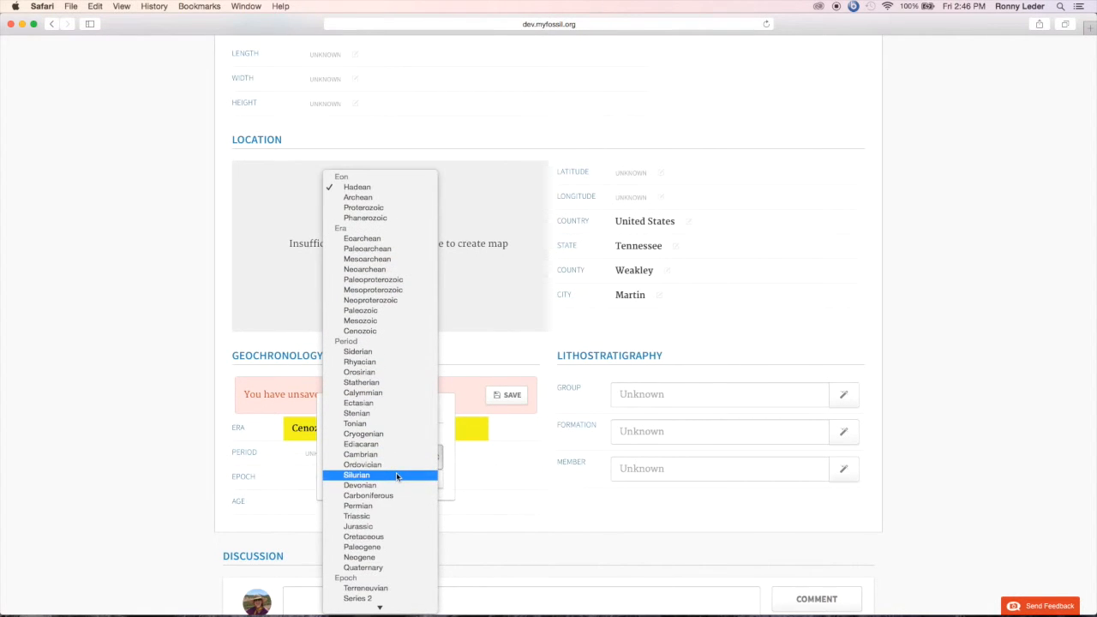
left_click(391, 566)
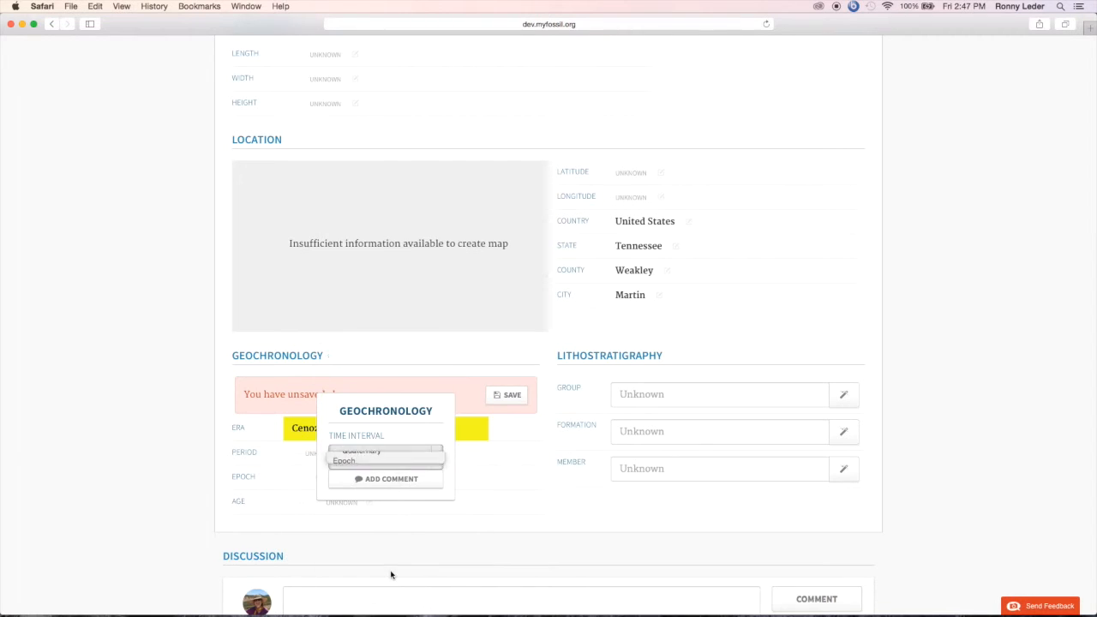
Step: Set the fossil's geochronology epoch to Pleistocene and save the geochronology changes
left_click(313, 482)
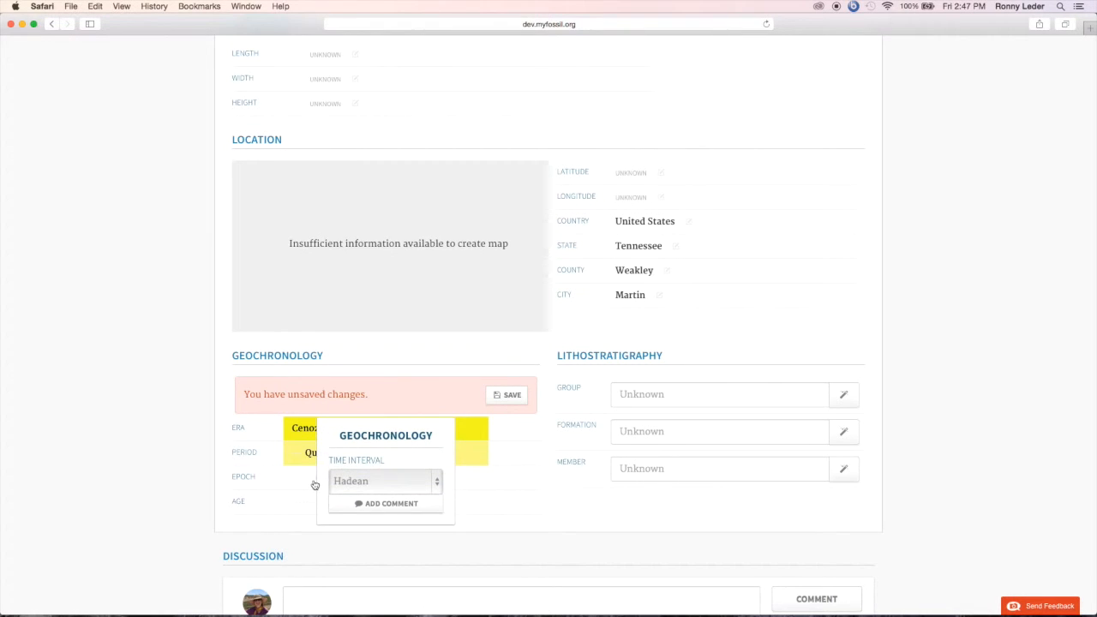
left_click(383, 485)
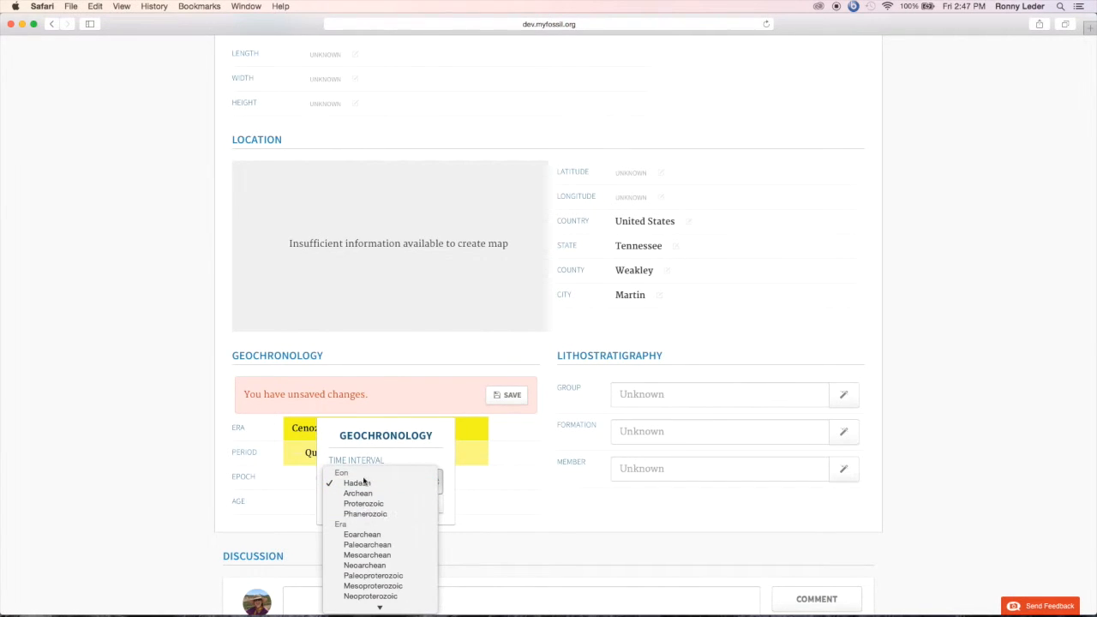
scroll(386, 549, "down", 10)
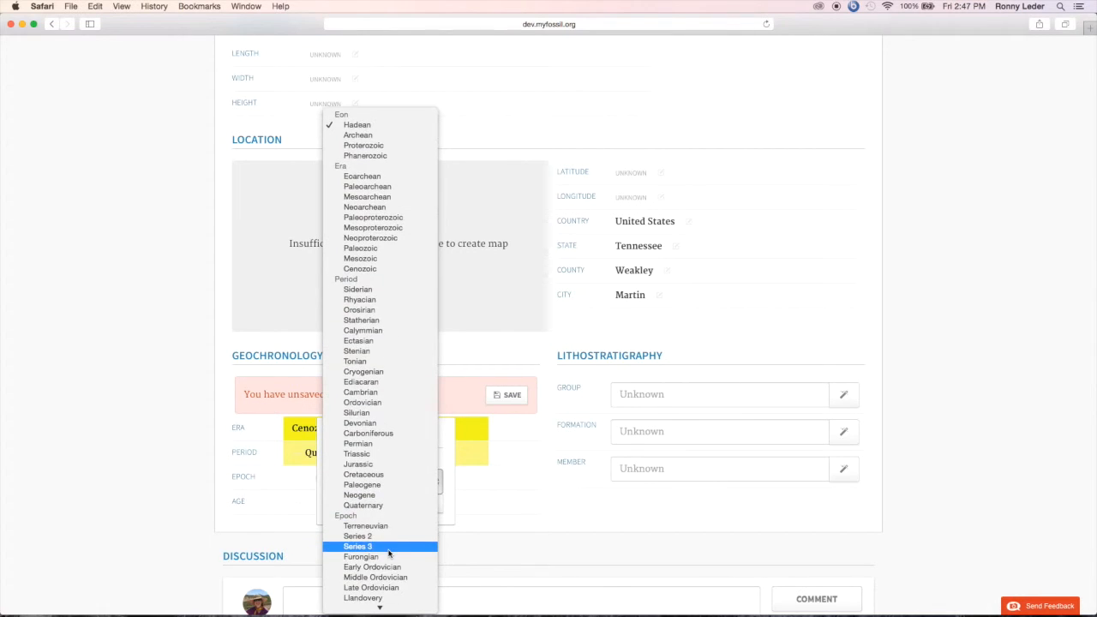
scroll(387, 553, "down", 6)
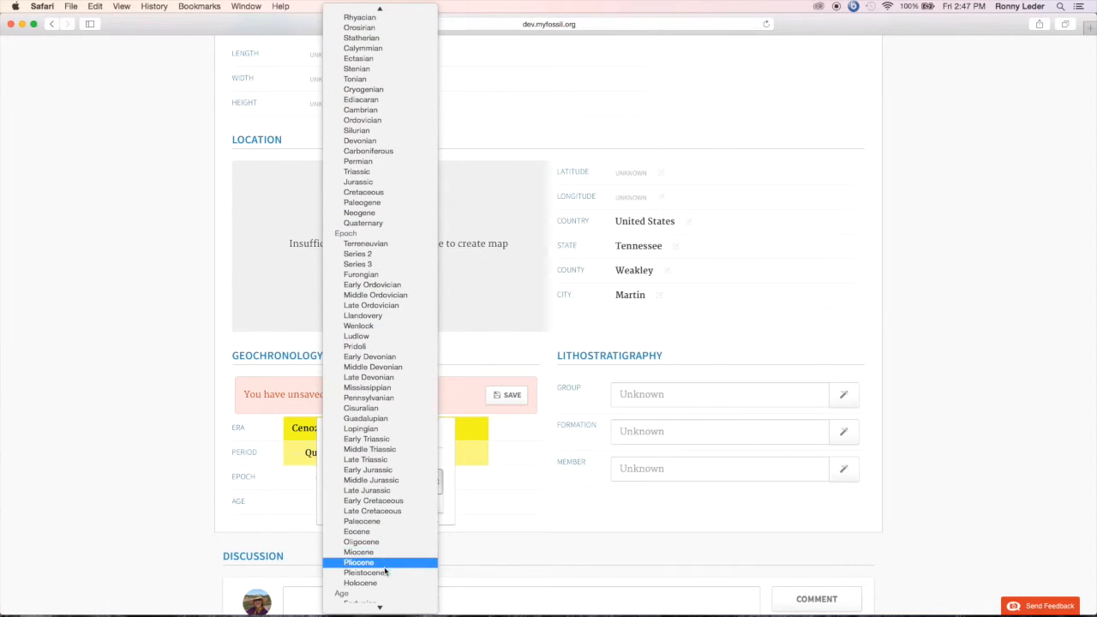
left_click(385, 573)
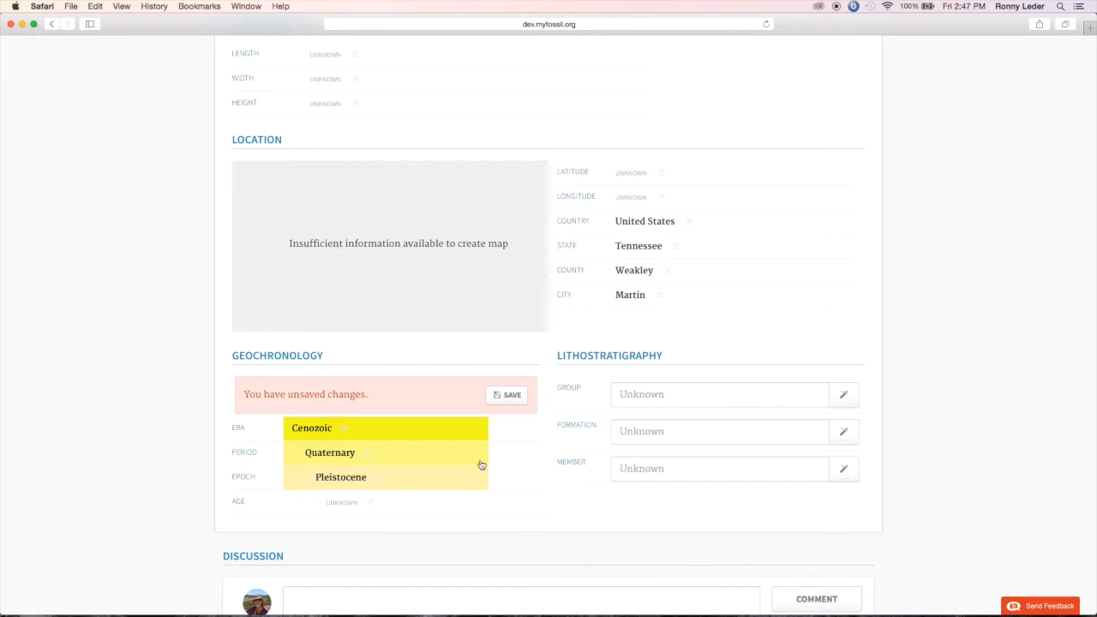
left_click(510, 399)
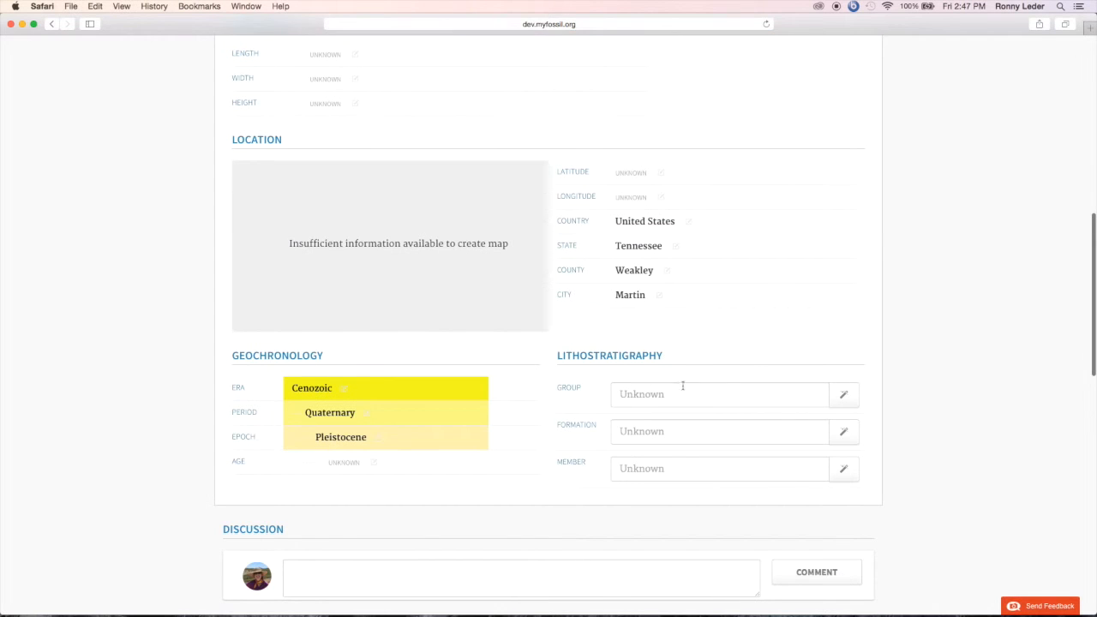
Step: Post the discussion comment "found weathering out of a stream bank; alluvial sediments; Mississippi Embayment; siliciclastic" on the fossil record
scroll(750, 385, "down", 1)
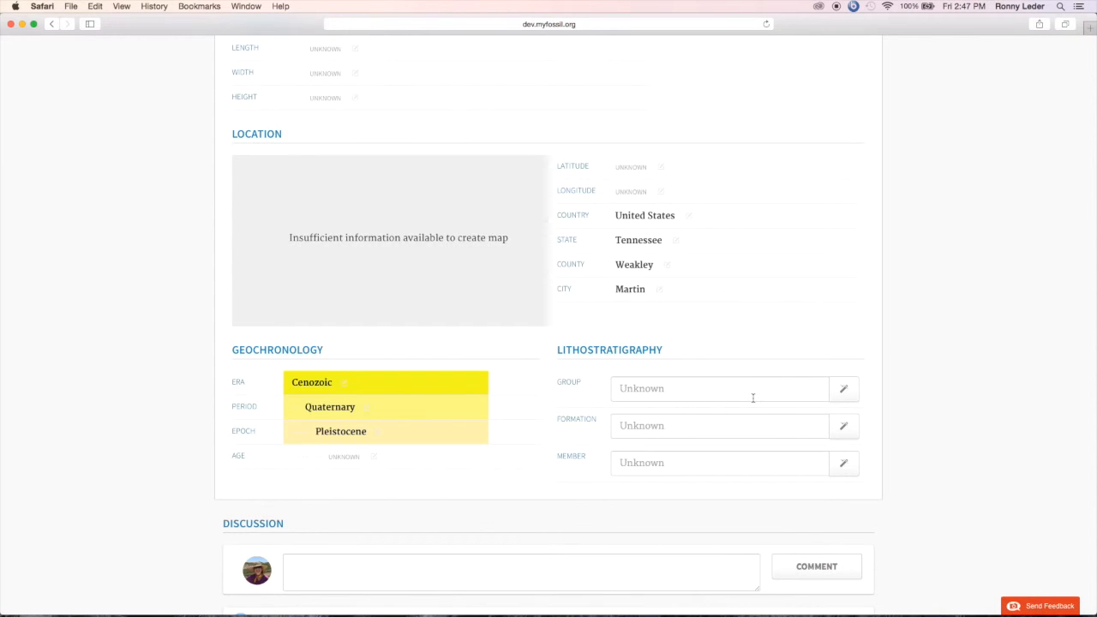
scroll(753, 398, "down", 5)
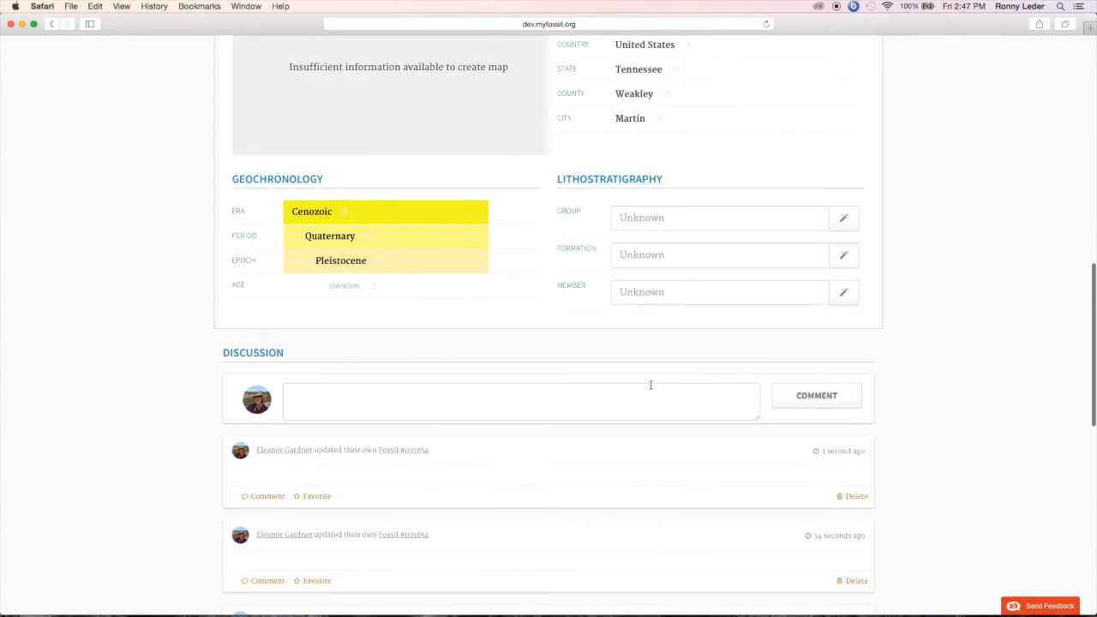
left_click(648, 397)
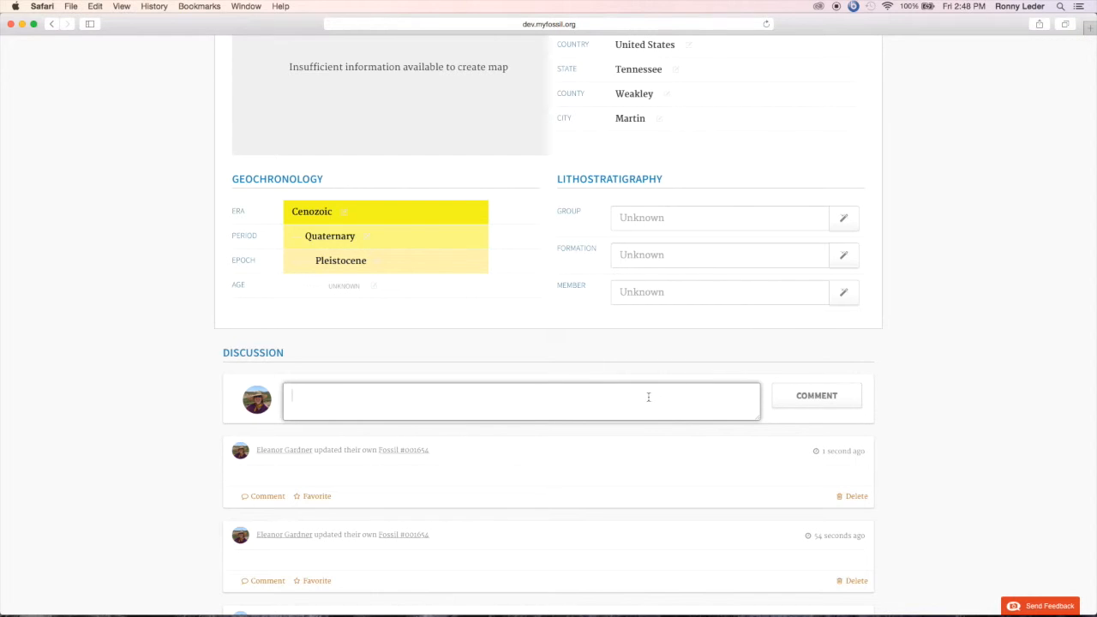
type("found wea")
type("thering ")
type("a")
type("out of a s")
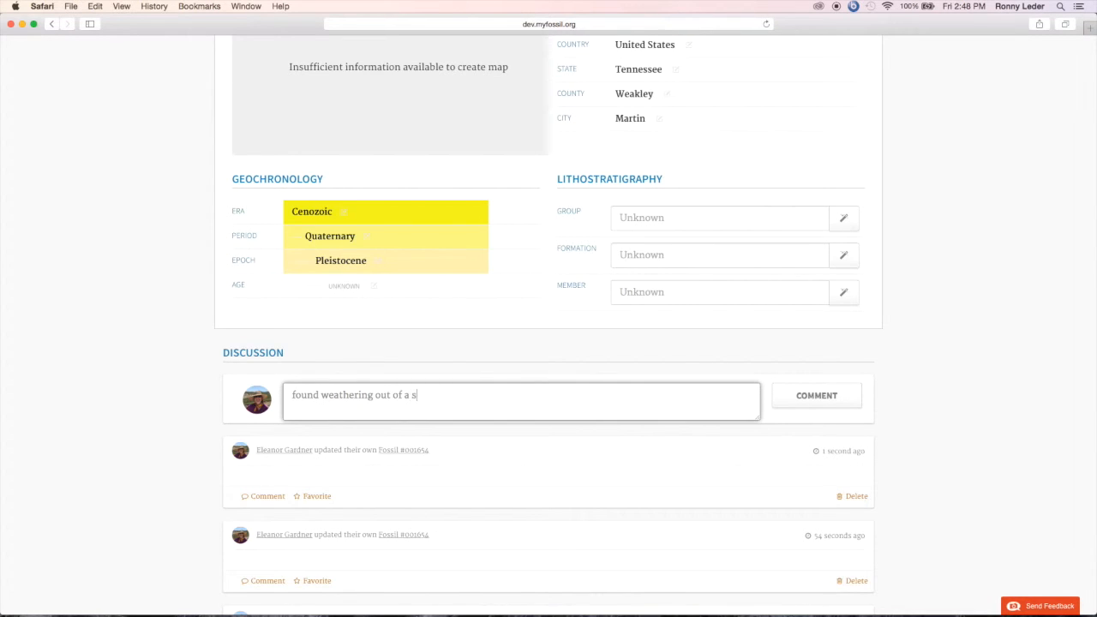
type("tream bank; alluvial sediments; ")
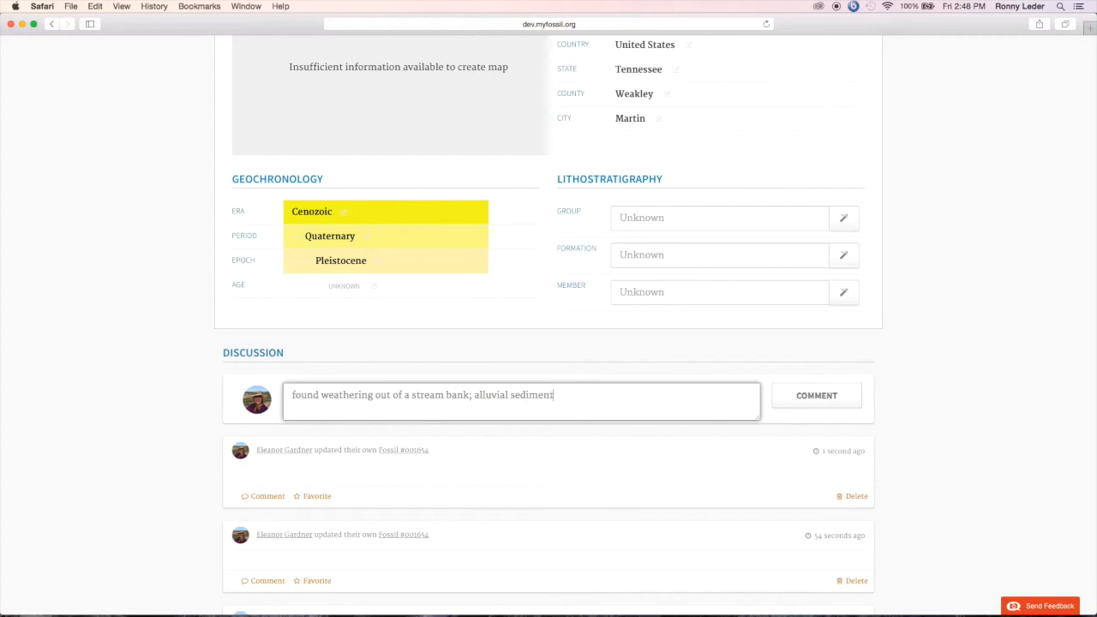
type("Mississippi Embaym")
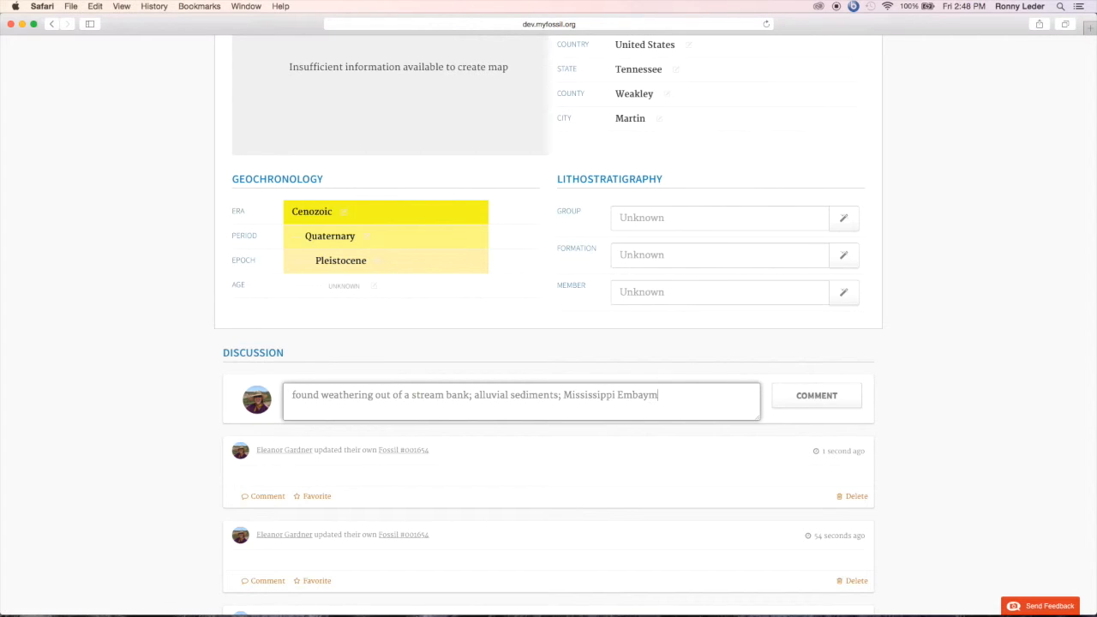
type("ent;")
type("siliciclastic")
left_click(790, 396)
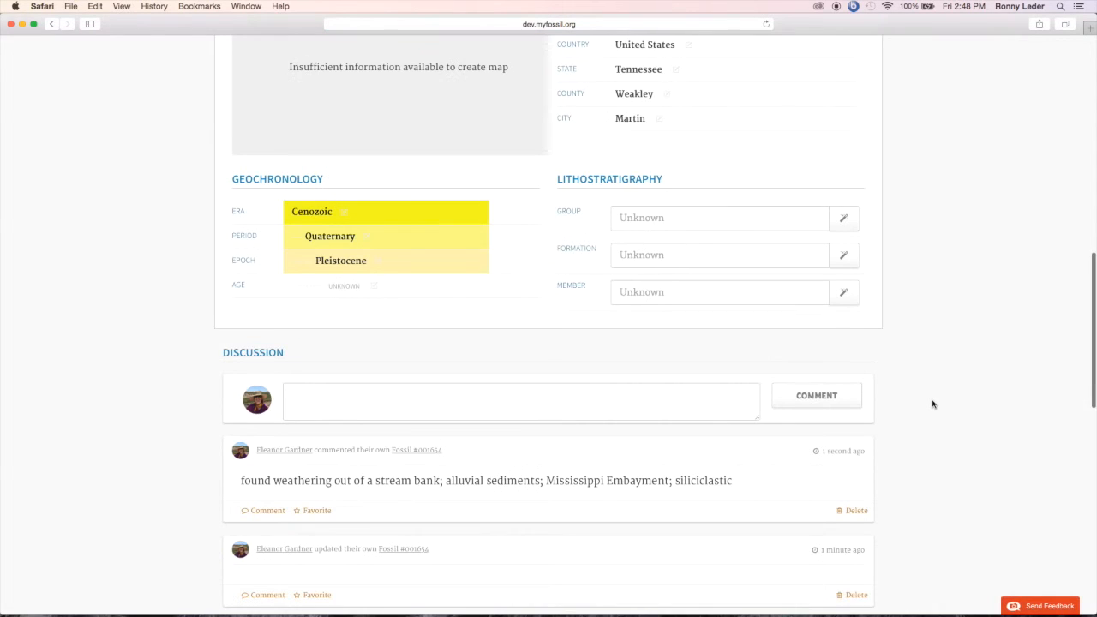
scroll(934, 404, "down", 1)
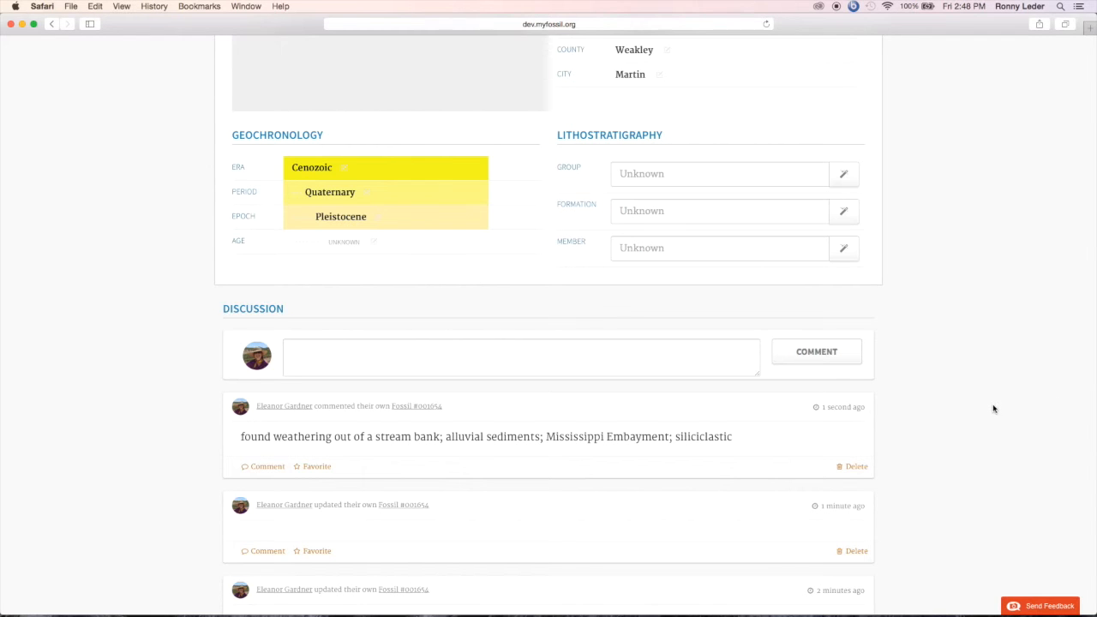
scroll(994, 409, "down", 2)
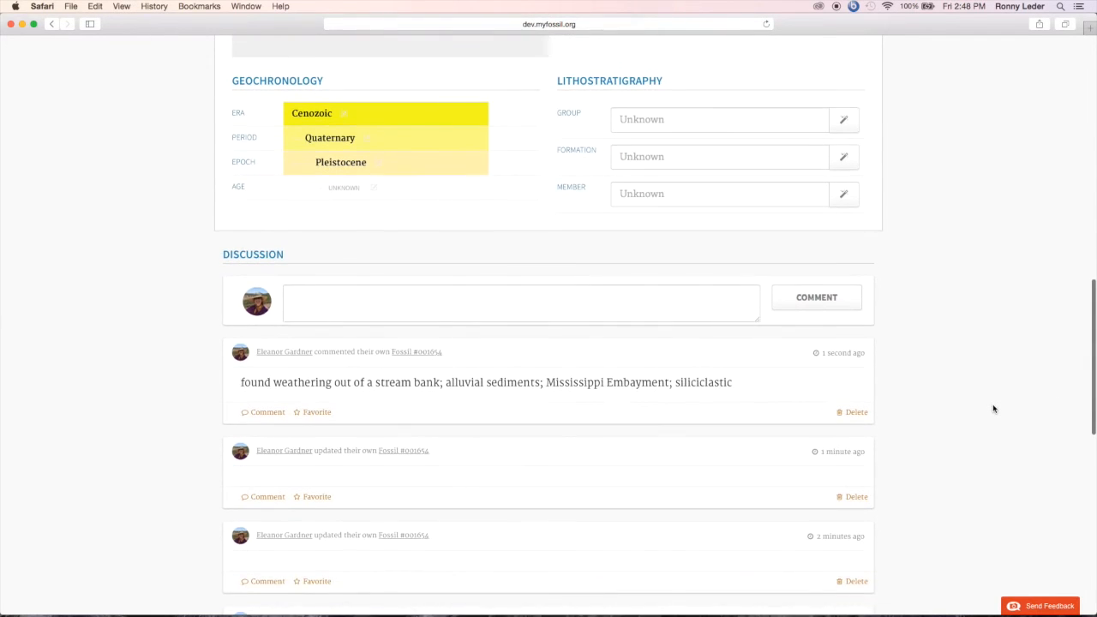
scroll(991, 409, "down", 1)
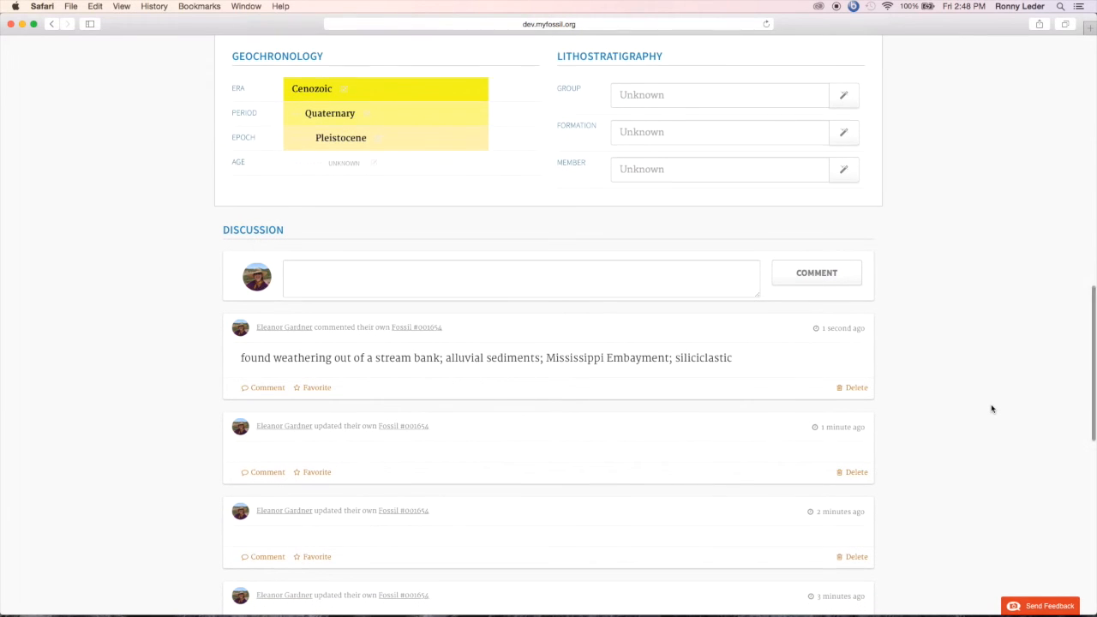
Step: Change the raccoon femur record's status from draft to published, and go to the list of all fossils
scroll(992, 408, "up", 4)
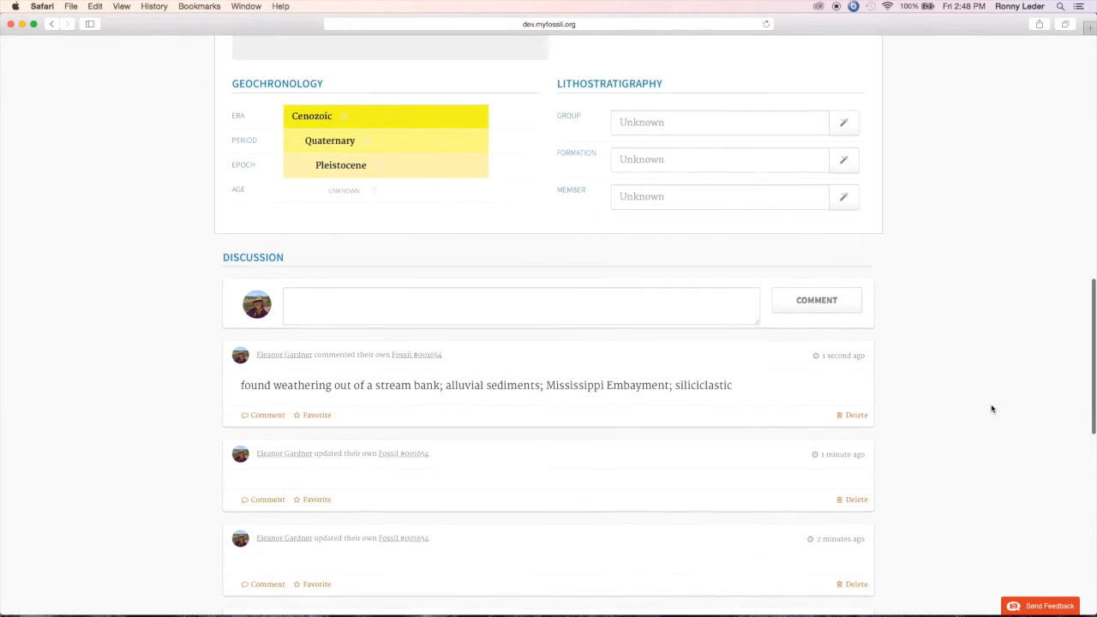
scroll(992, 410, "up", 15)
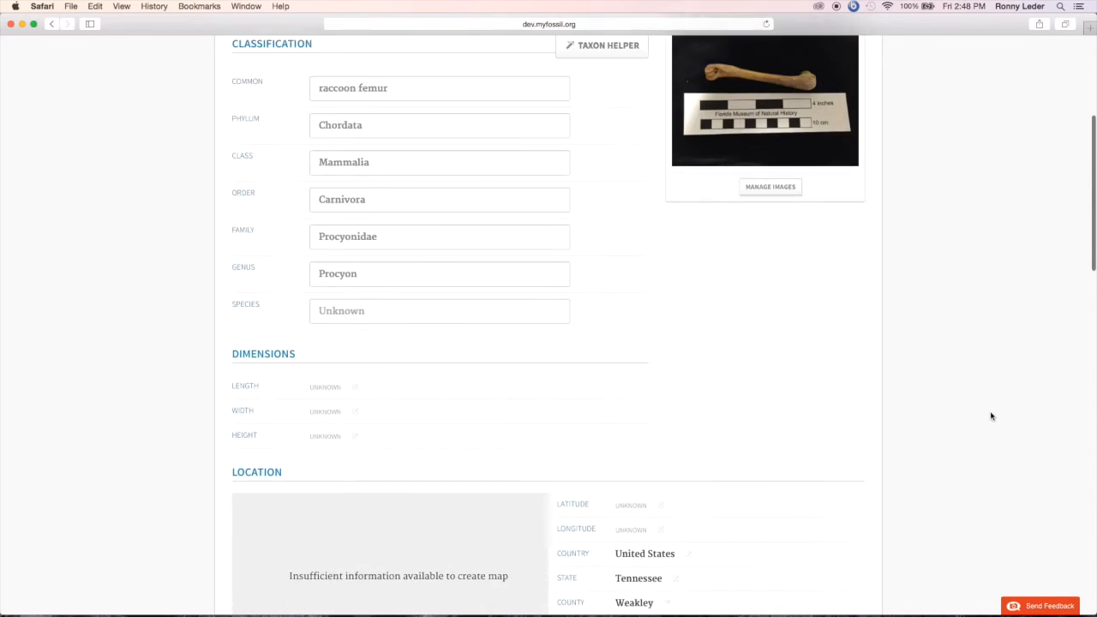
scroll(991, 417, "up", 4)
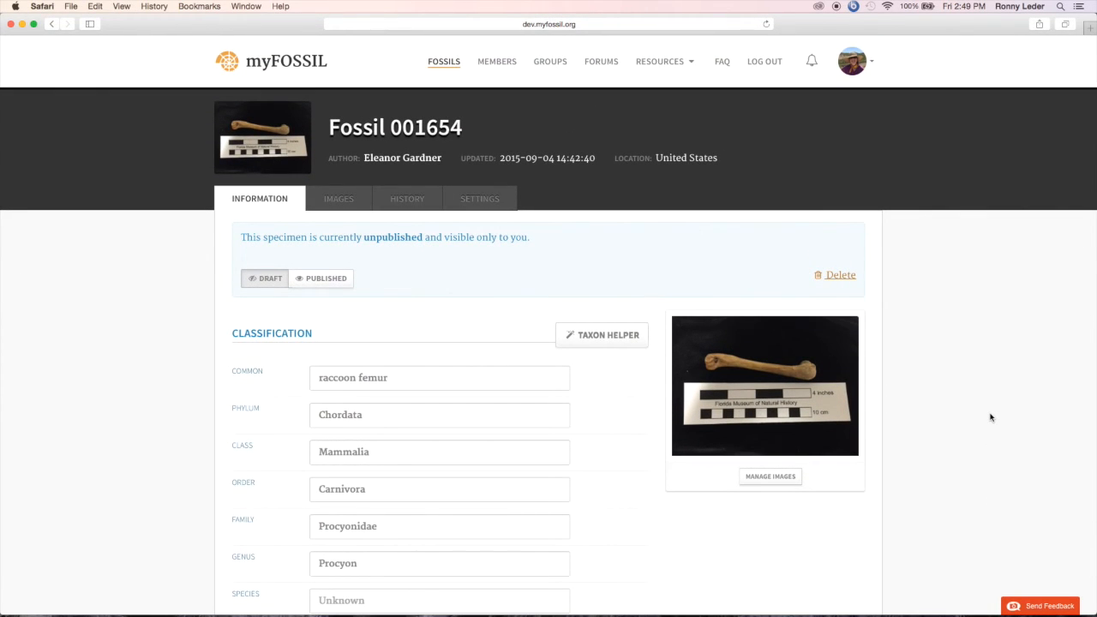
left_click(317, 281)
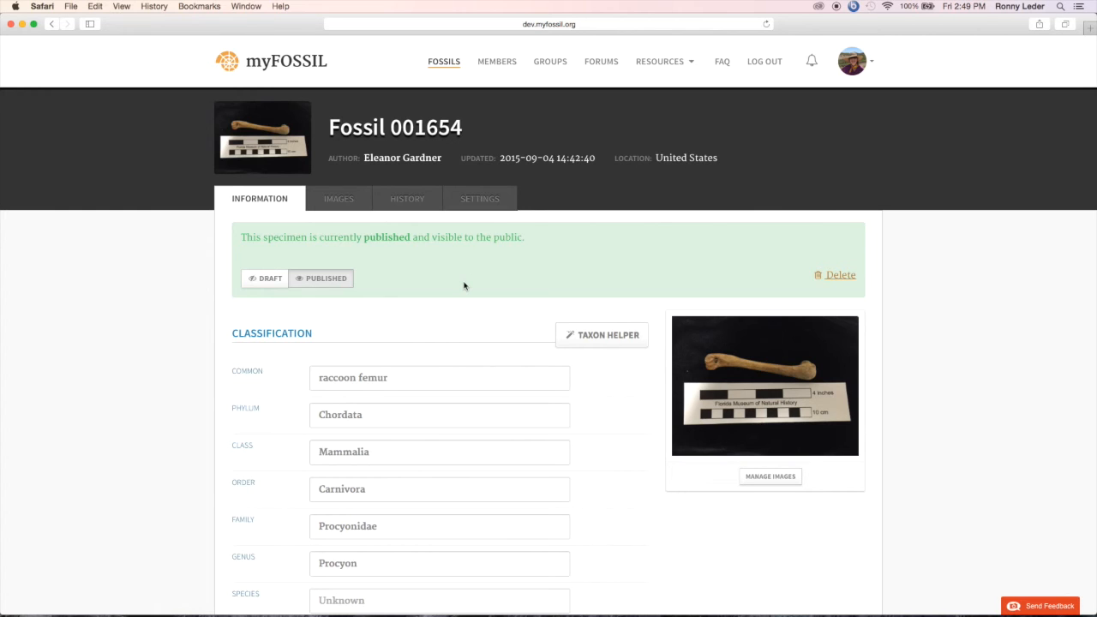
left_click(442, 71)
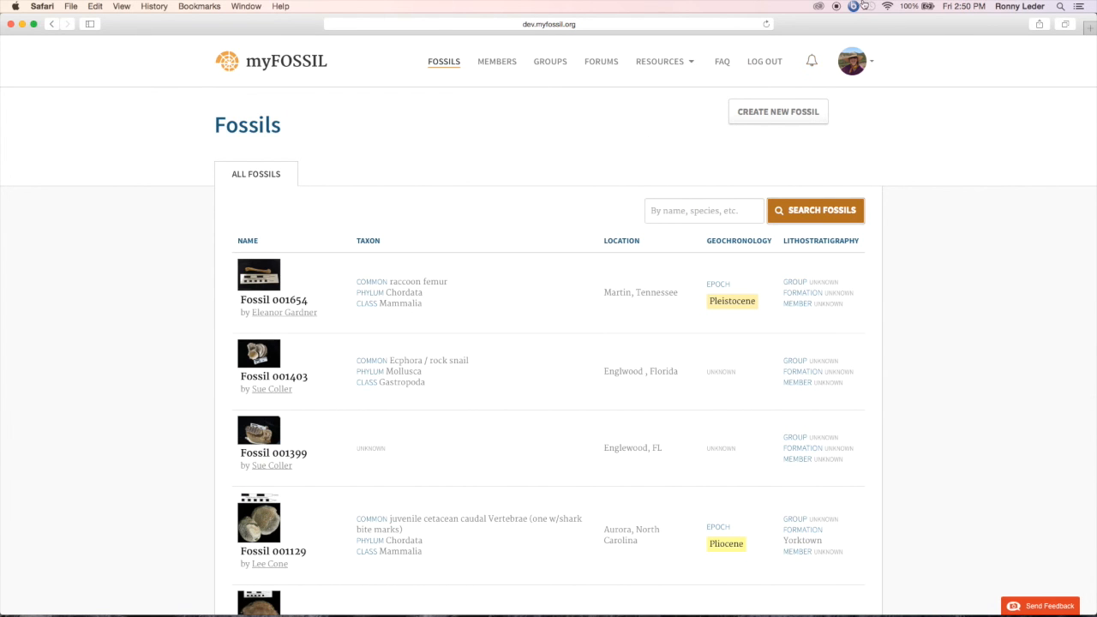
left_click(835, 7)
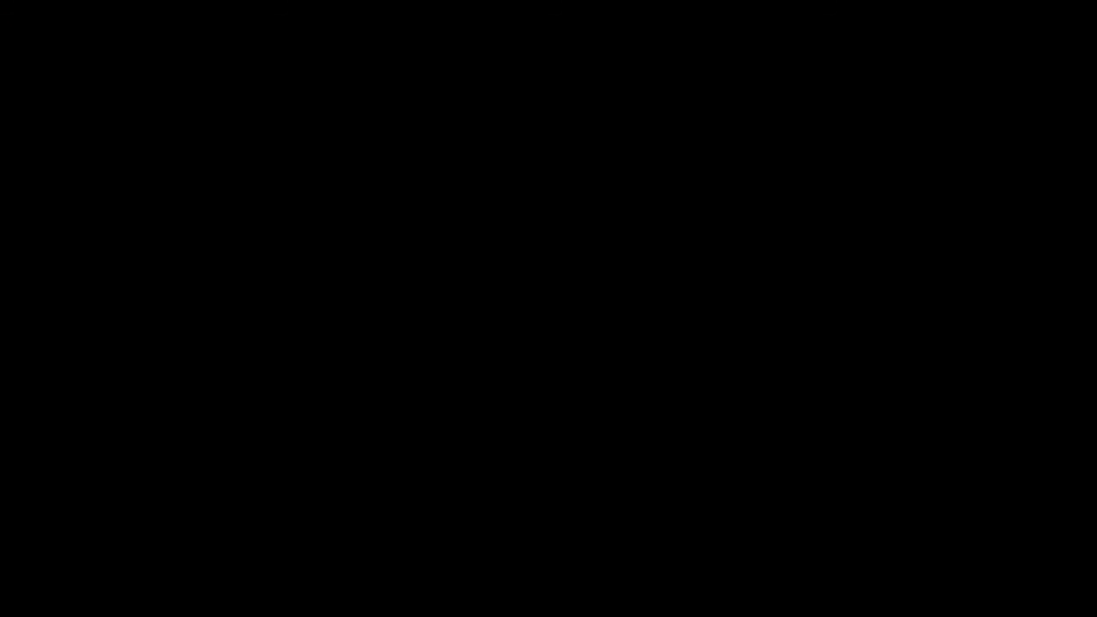